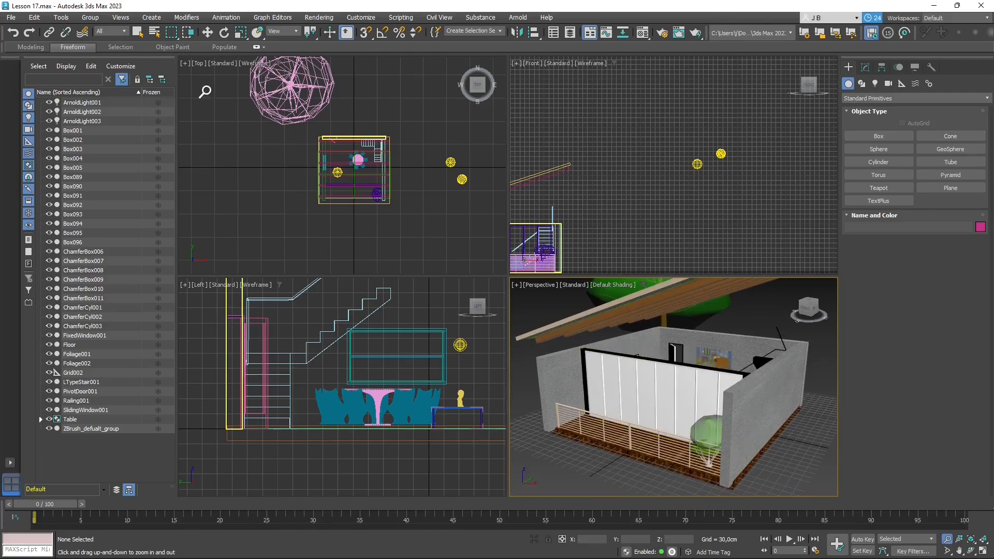
- Examine the house model's walls, sliding window, railing and interior in the perspective view
left_click(137, 32)
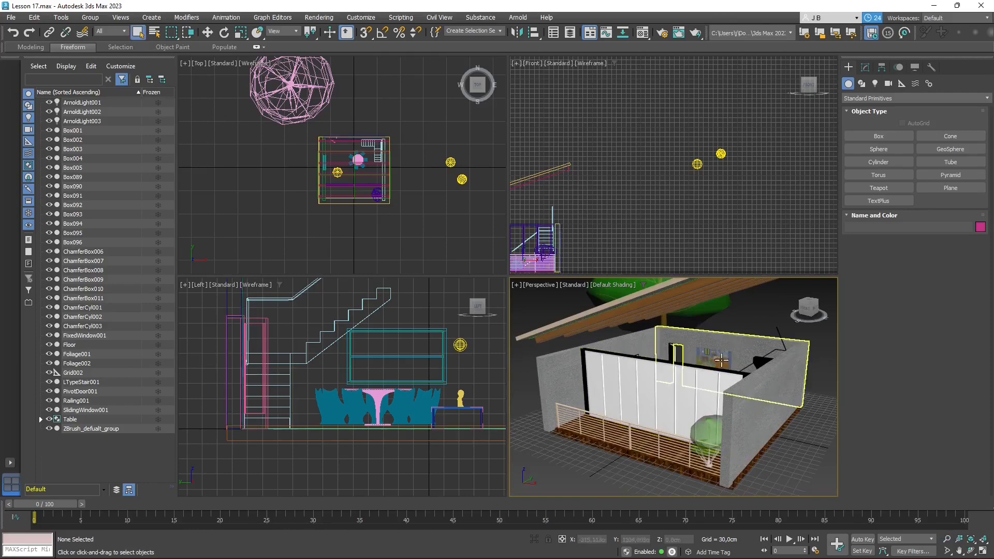
middle_click_drag(746, 339, 664, 378, "alt")
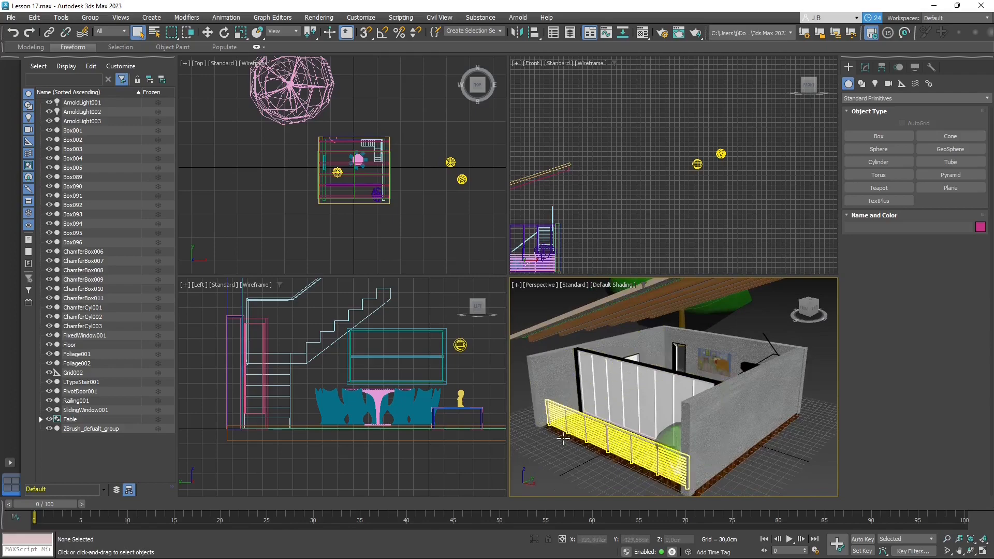
scroll(571, 449, "up", 6)
middle_click_drag(665, 418, 721, 383, "alt")
scroll(624, 432, "up", 5)
scroll(721, 383, "up", 5)
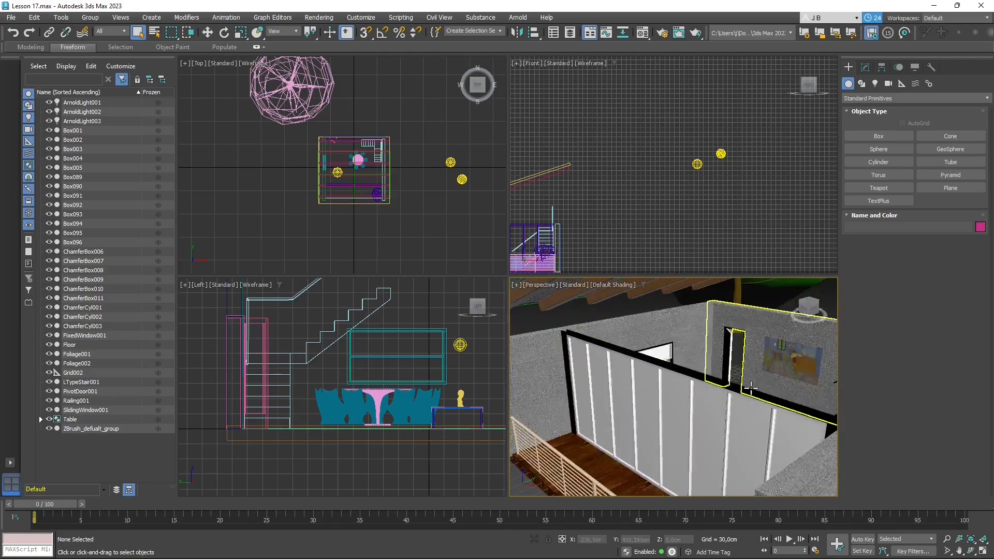
scroll(716, 388, "down", 5)
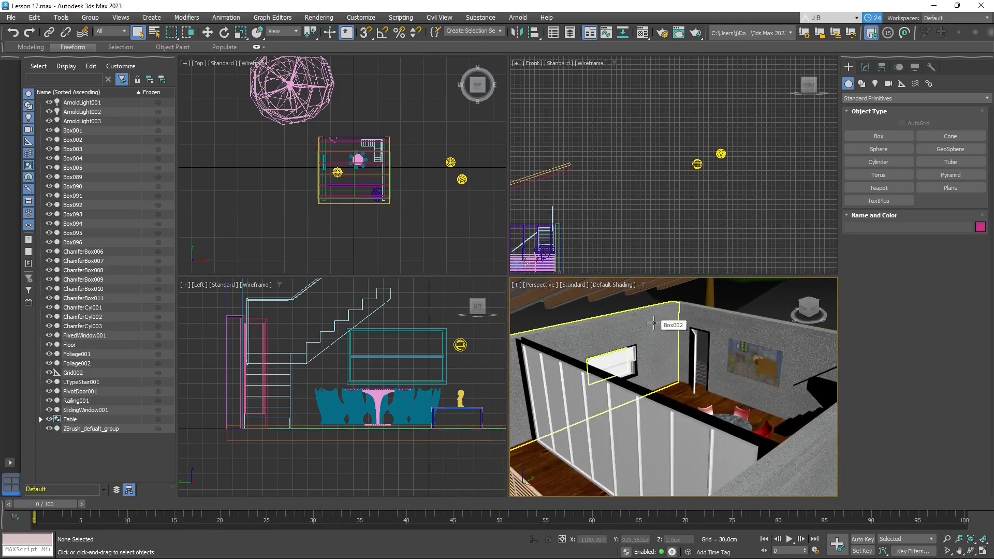
scroll(653, 323, "down", 10)
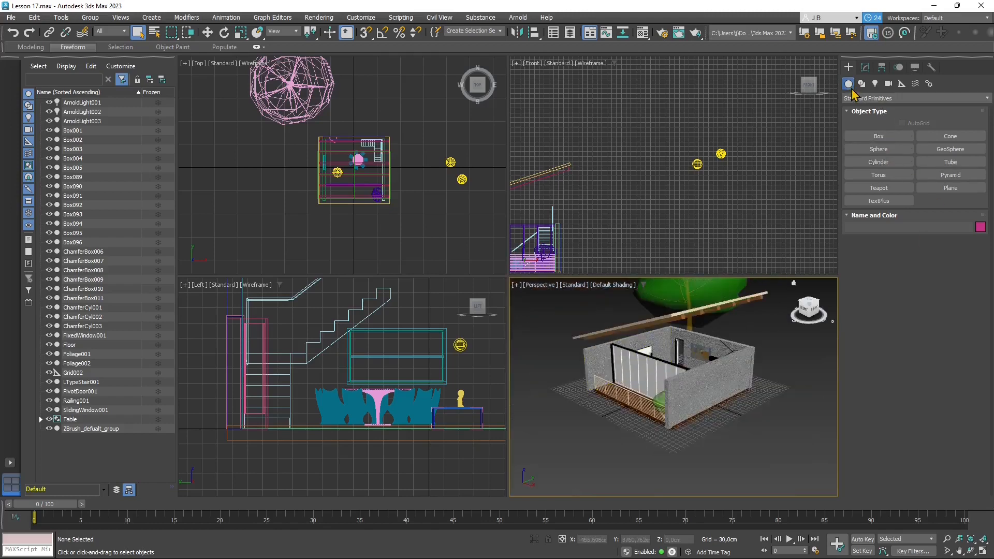
- Create a ground plane about 3324 cm long and 3390 cm wide around the house and tree in the top view
left_click(951, 188)
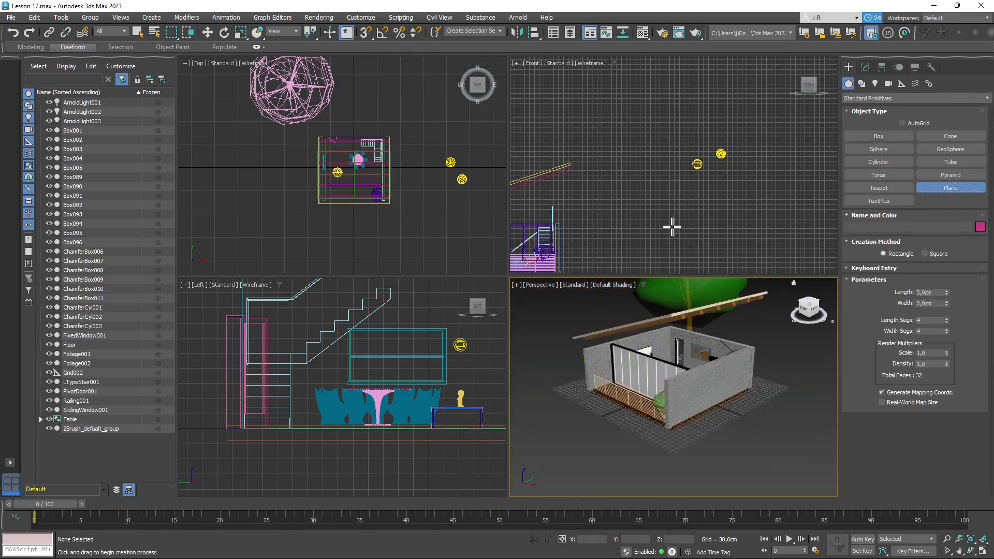
scroll(281, 169, "down", 2)
left_click_drag(241, 80, 428, 259)
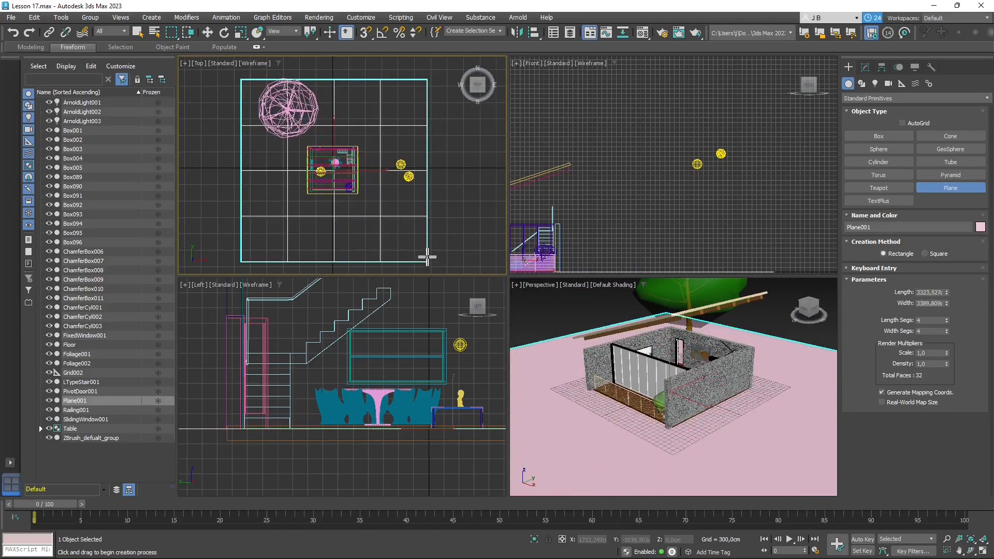
- Move the ground plane down to about Z -8.57 cm, just below the house floor
left_click(207, 32)
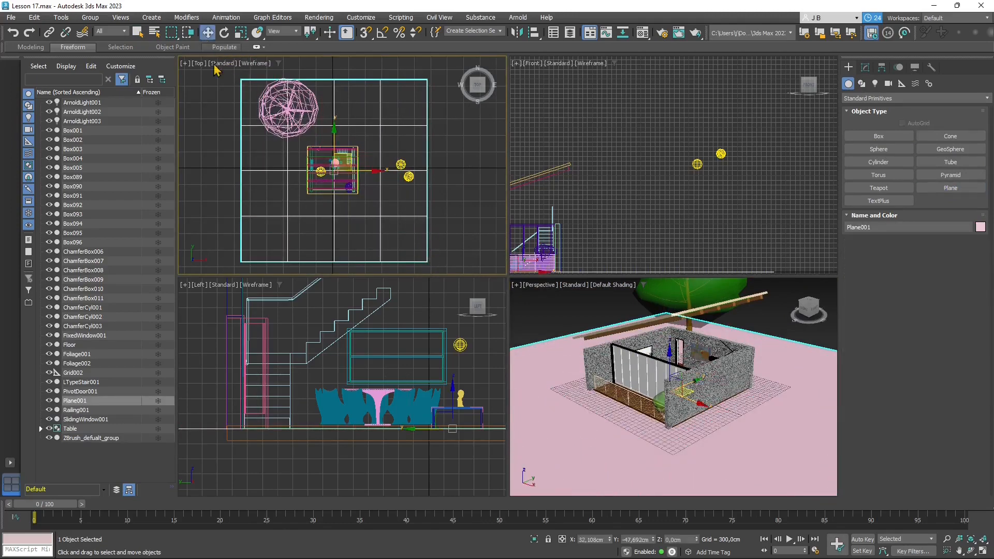
scroll(305, 427, "down", 3)
scroll(362, 424, "up", 5)
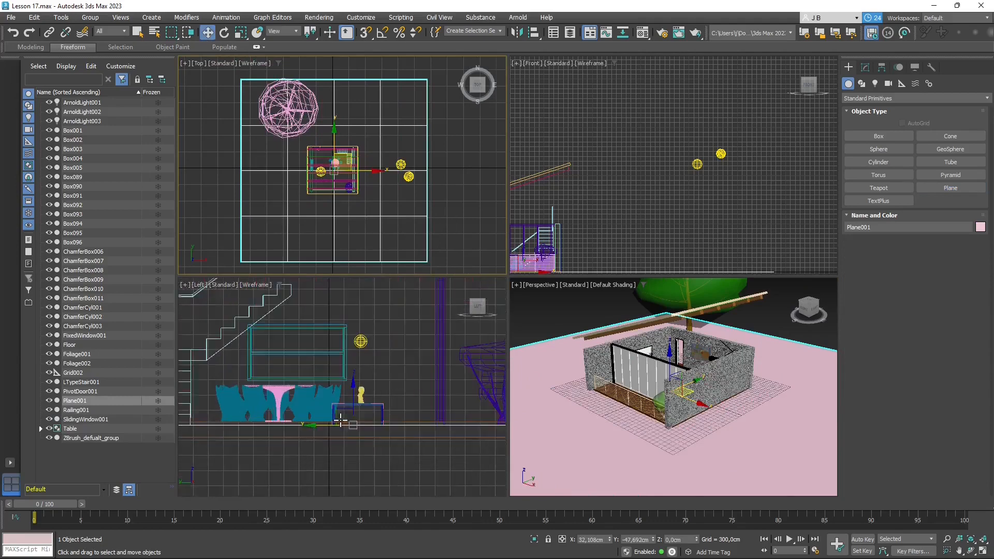
left_click(356, 396)
left_click_drag(356, 396, 356, 402)
- Change the ground plane's object color to green, then reselect the plane
left_click(865, 68)
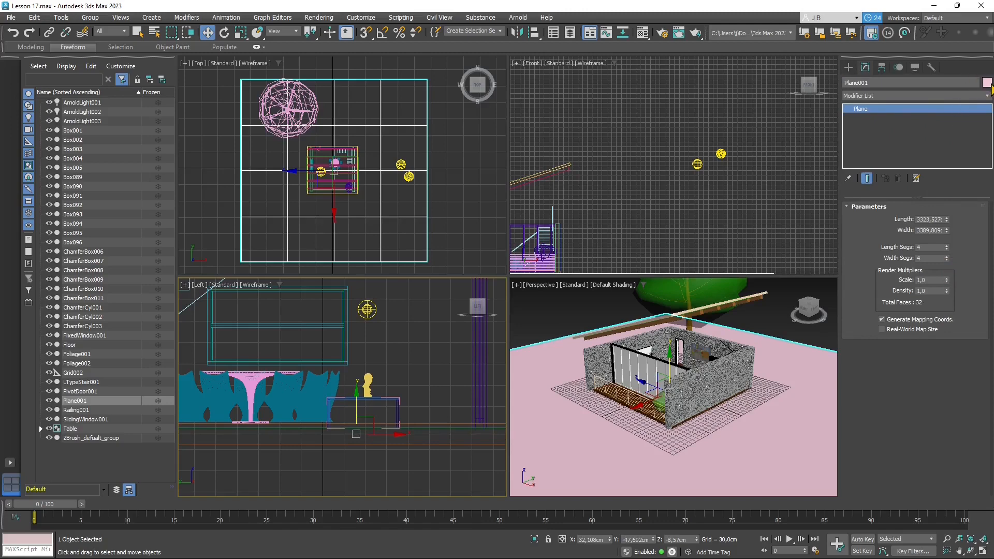
left_click(987, 83)
left_click(478, 265)
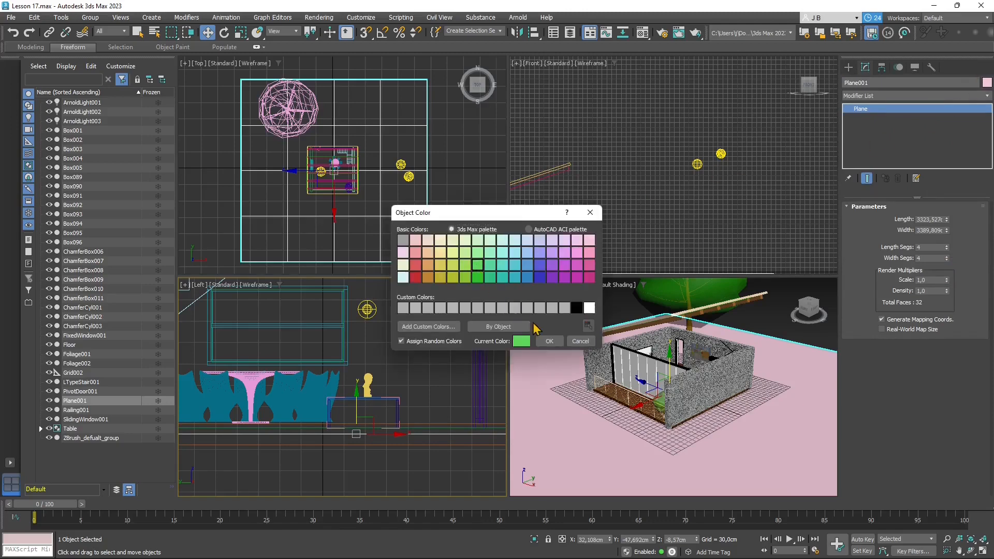
left_click(547, 341)
left_click(644, 327)
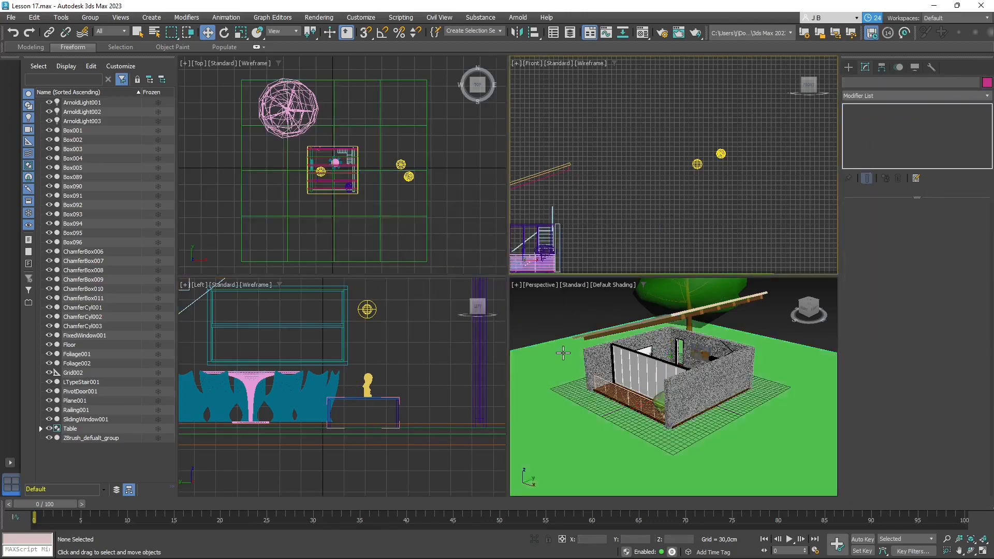
left_click(558, 350)
- Add a Noise modifier to the ground plane
middle_click_drag(693, 418, 671, 452, "alt")
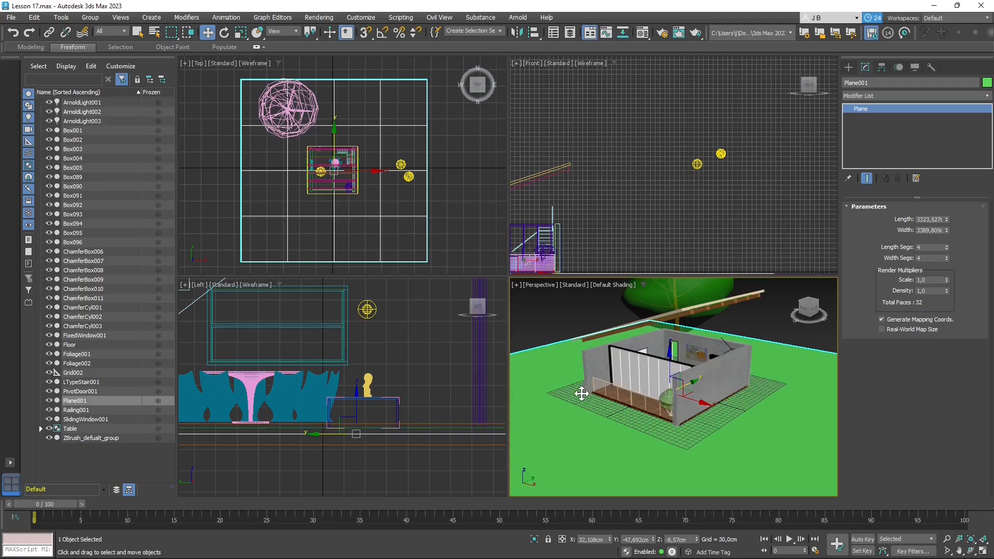
middle_click_drag(614, 423, 624, 420, "alt")
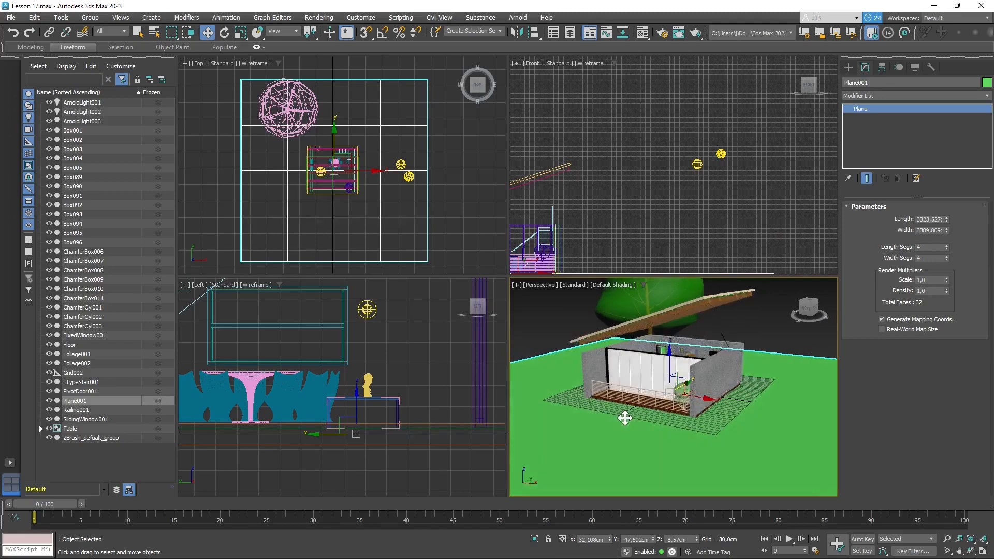
middle_click_drag(685, 394, 688, 370, "alt")
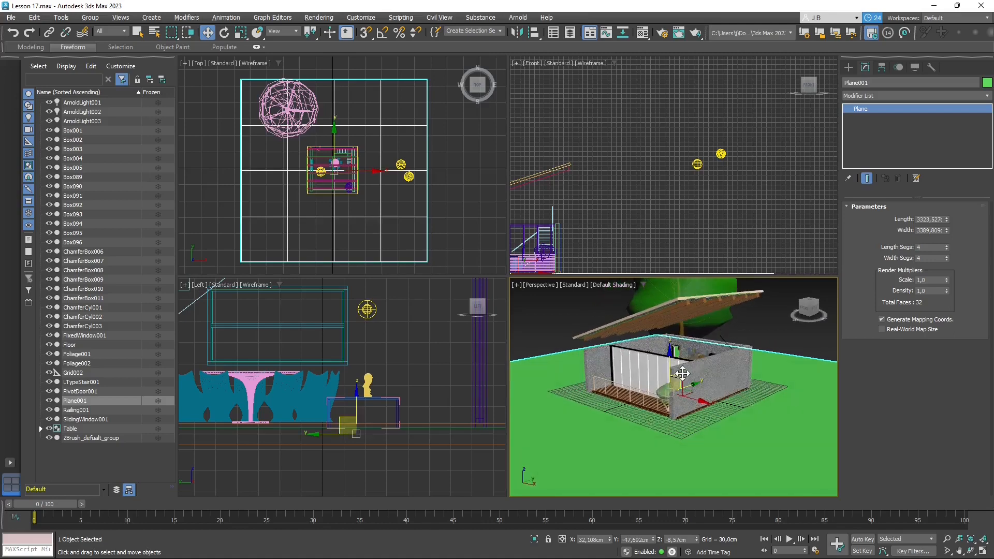
left_click(987, 101)
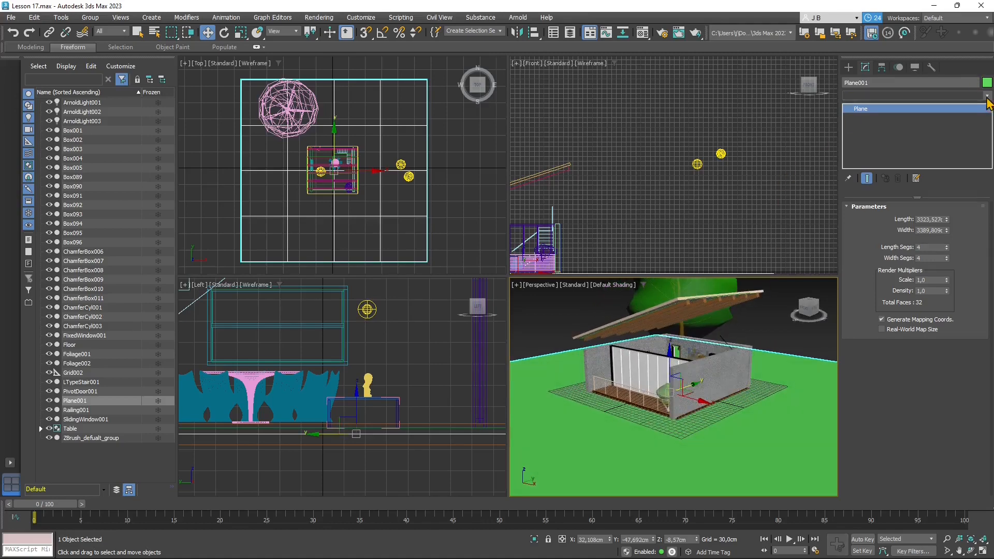
type("mor")
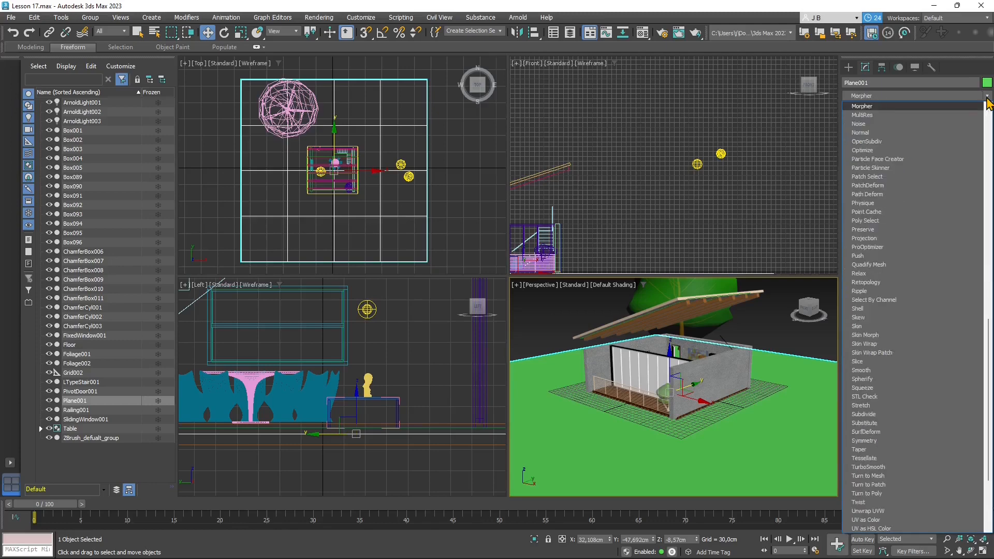
type("o")
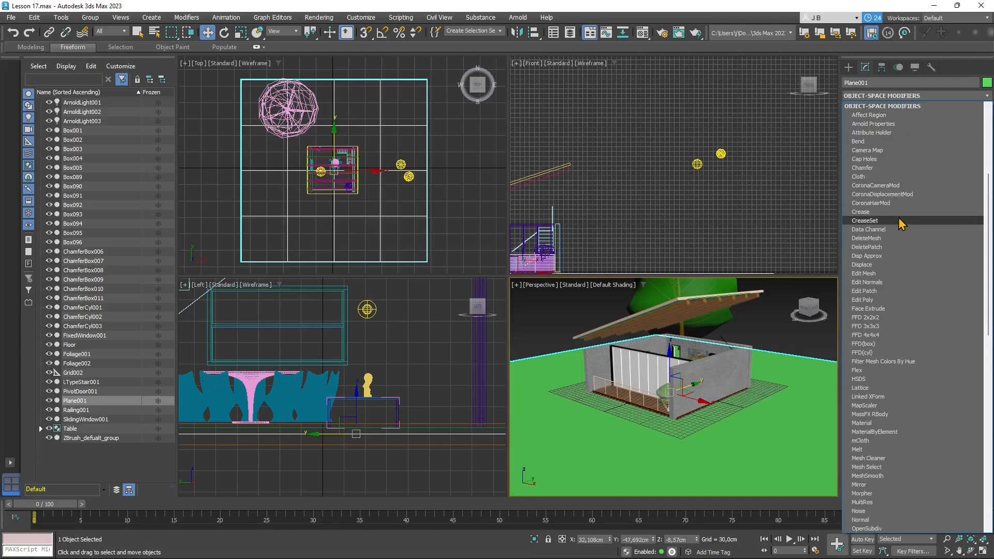
type("n")
key("Return")
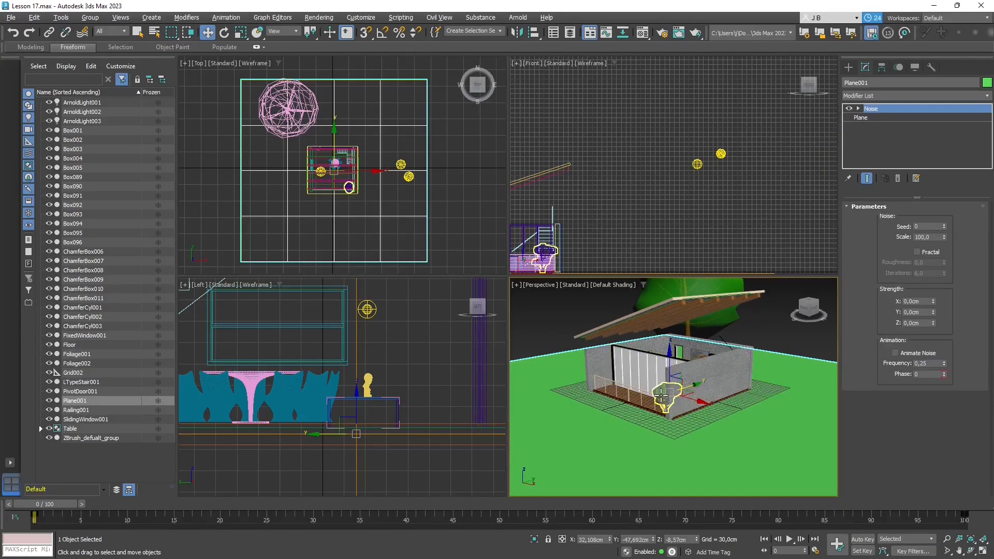
- Set the ground plane's Noise scale to 268.75 and its Z strength to 95.225 cm
middle_click_drag(661, 397, 629, 399, "alt")
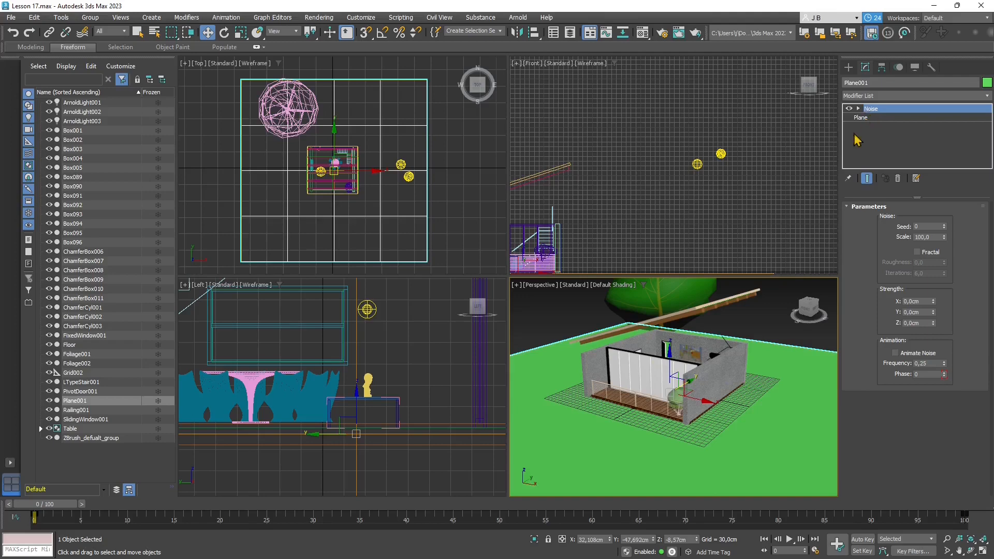
key("shift+z")
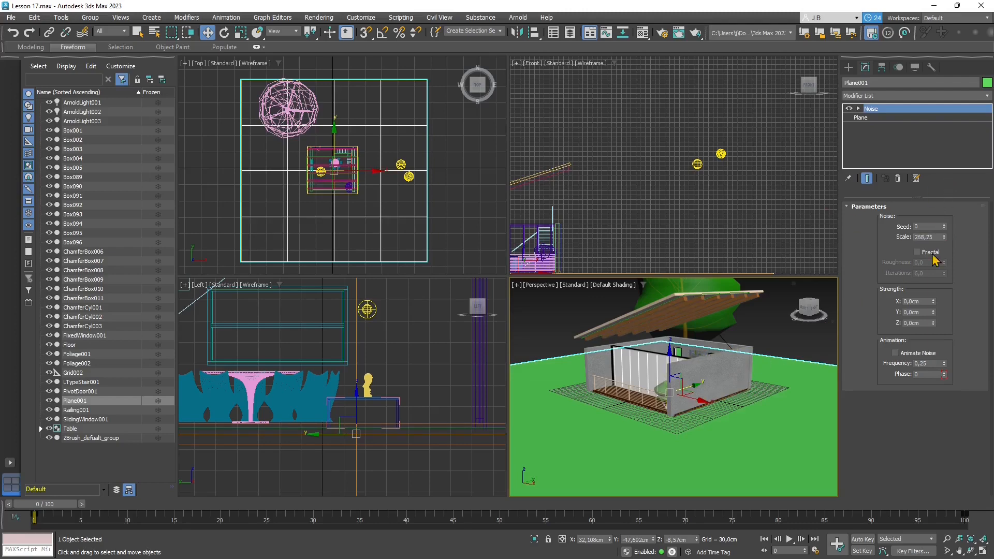
middle_click_drag(672, 393, 686, 404, "alt")
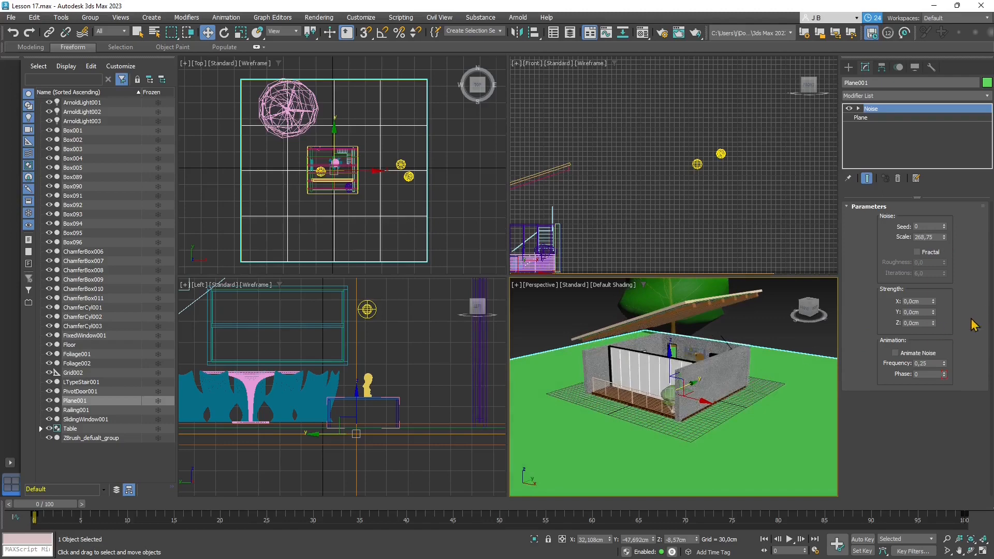
left_click_drag(932, 323, 341, 68)
scroll(364, 407, "down", 5)
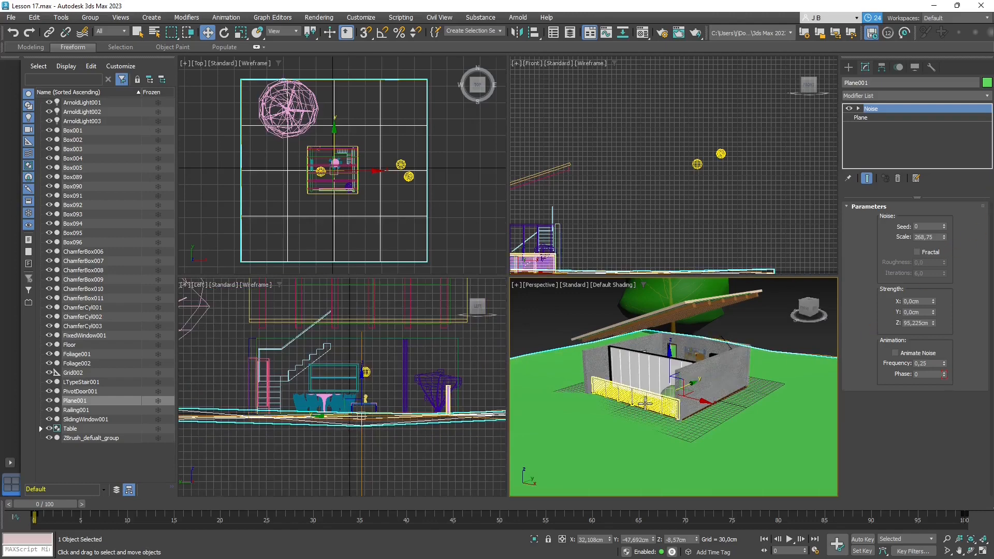
scroll(624, 426, "down", 6)
mouse_move(612, 427)
middle_mouse_down("alt")
mouse_move(644, 440)
mouse_move(669, 406)
mouse_move(630, 423)
middle_mouse_up("alt")
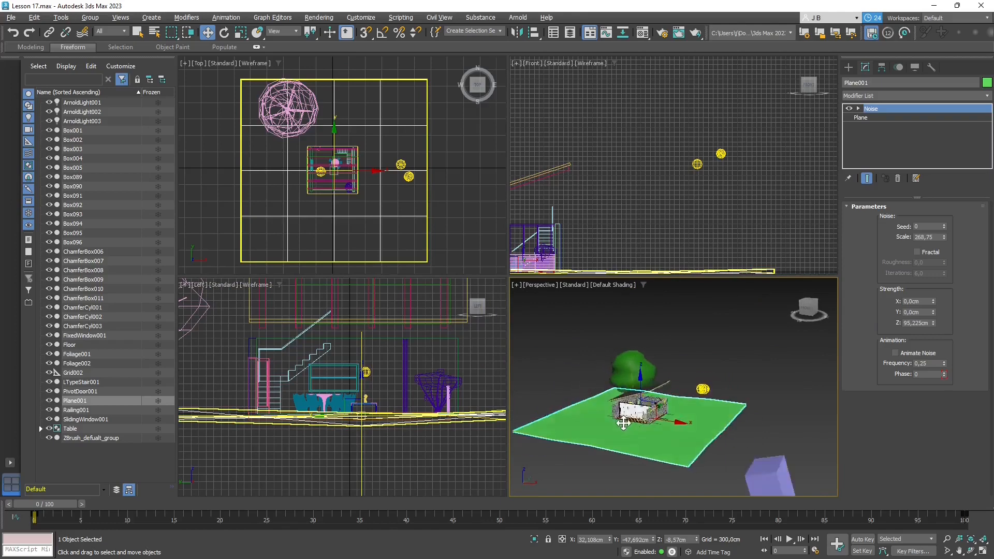
scroll(631, 423, "up", 5)
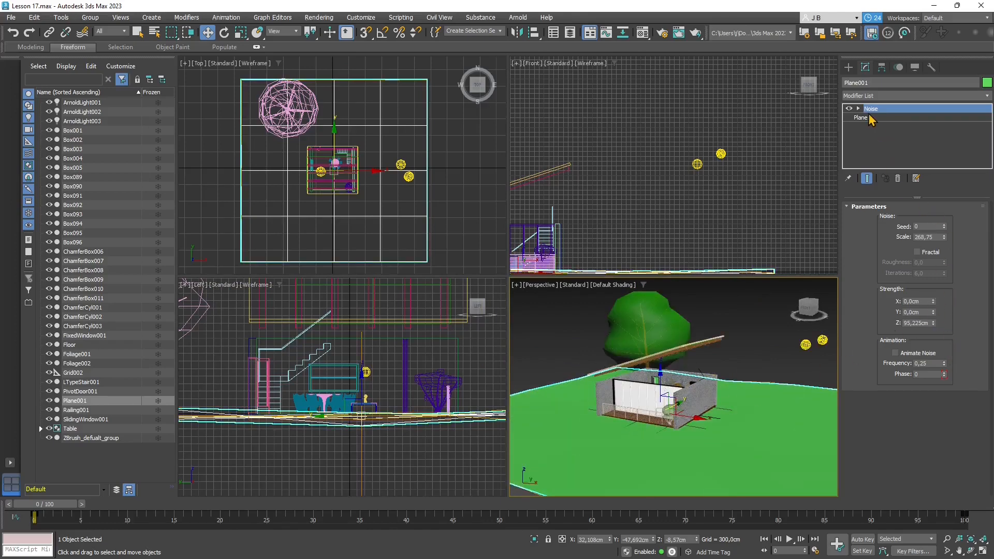
- Increase the base plane's subdivision to 90 length segments and 118 width segments
left_click(860, 118)
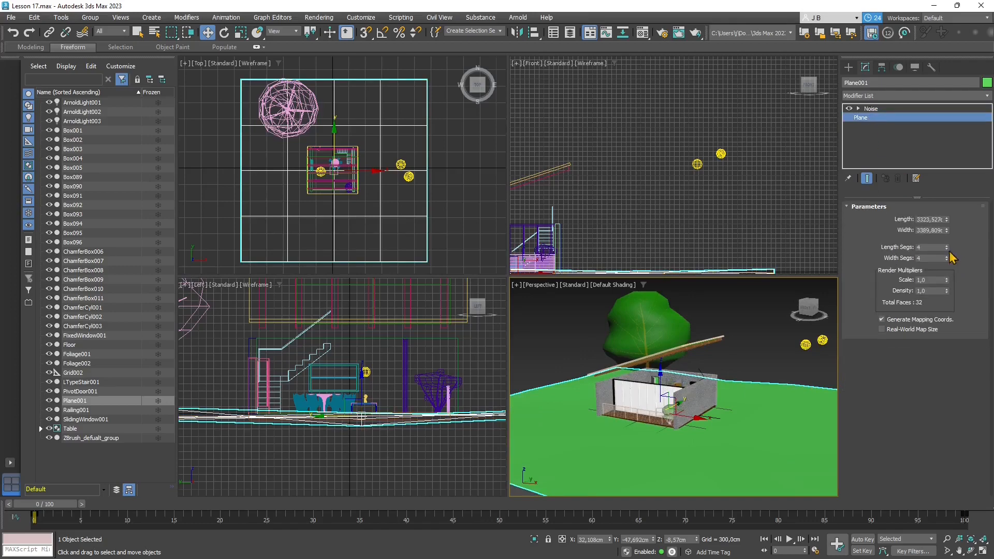
left_click_drag(946, 247, 944, 201)
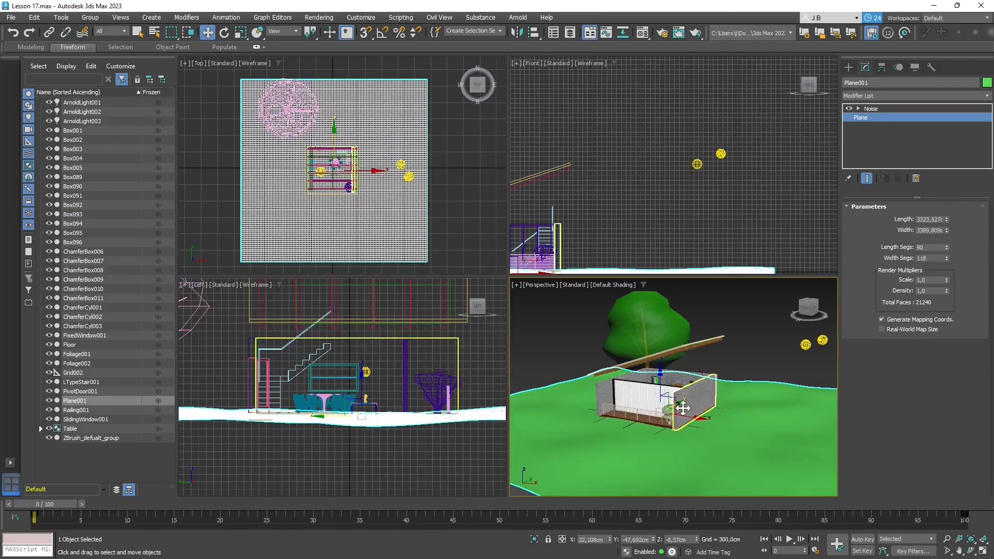
middle_click_drag(683, 407, 693, 427, "alt")
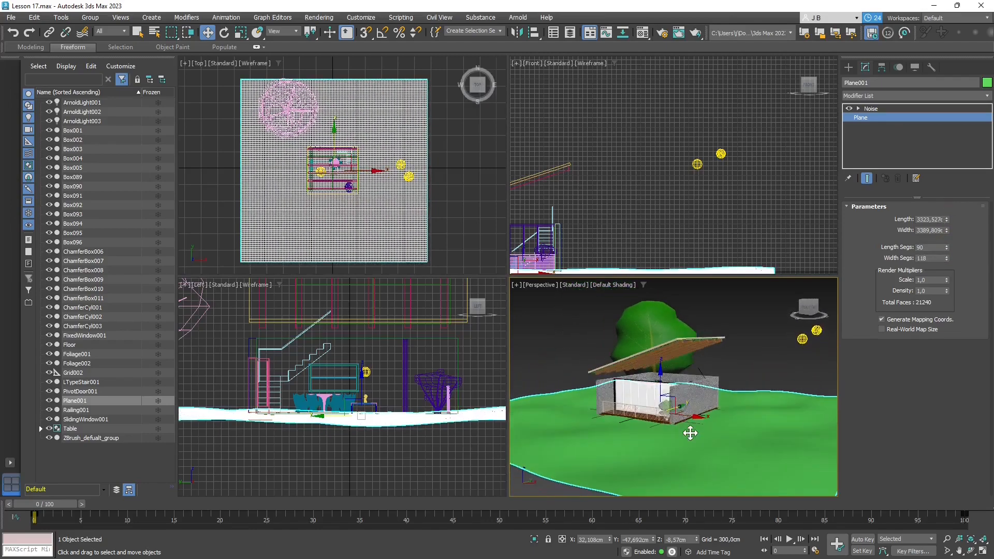
- Reduce the ground plane's Noise scale to 41.71 and its Z strength to 29.52 cm, and check the terrain from several angles
left_click(872, 109)
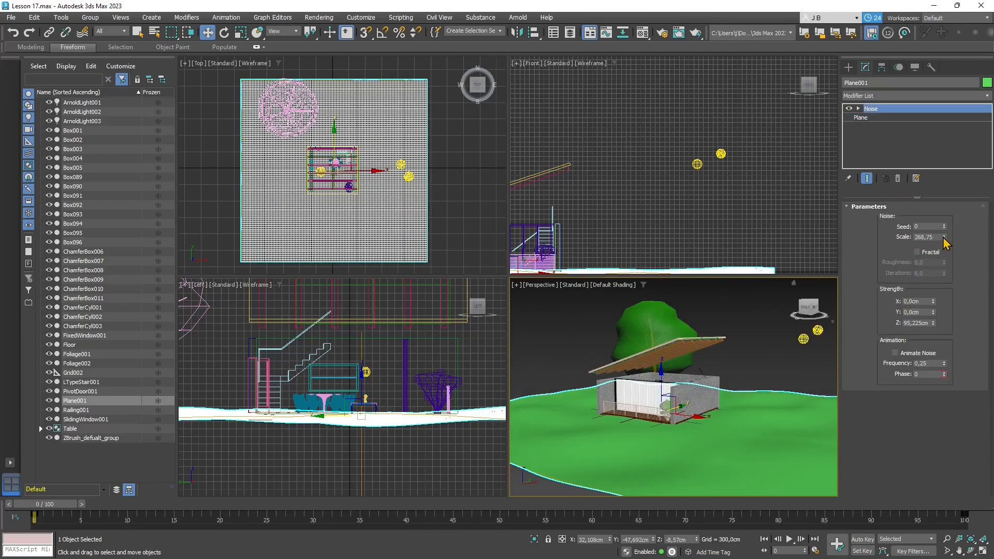
left_click_drag(945, 238, 945, 279)
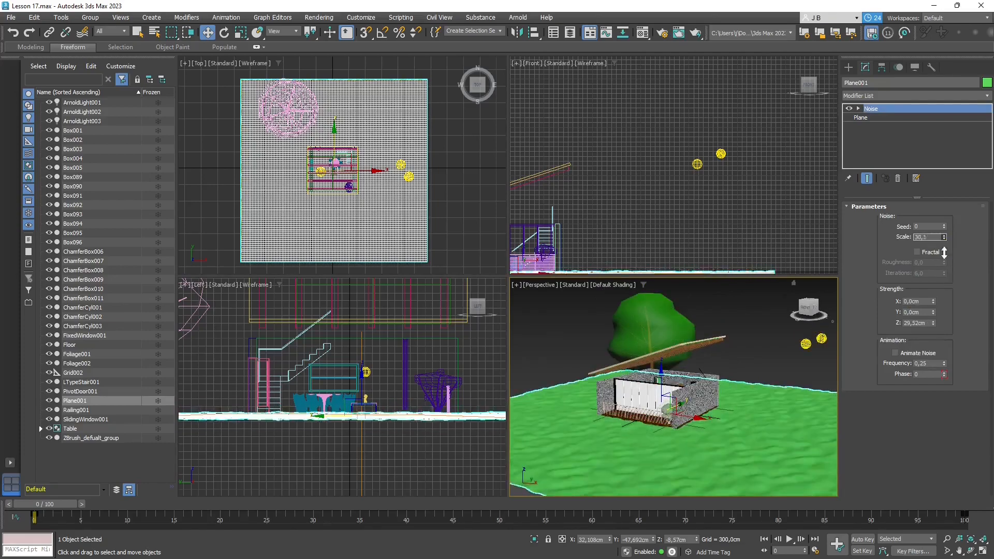
left_click_drag(944, 252, 19, 237)
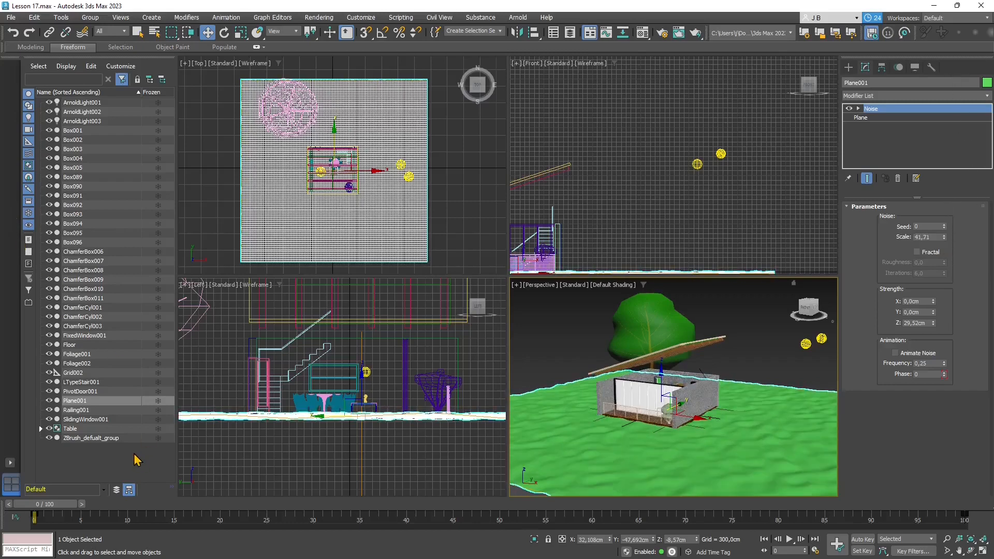
middle_click_drag(546, 453, 625, 421, "alt")
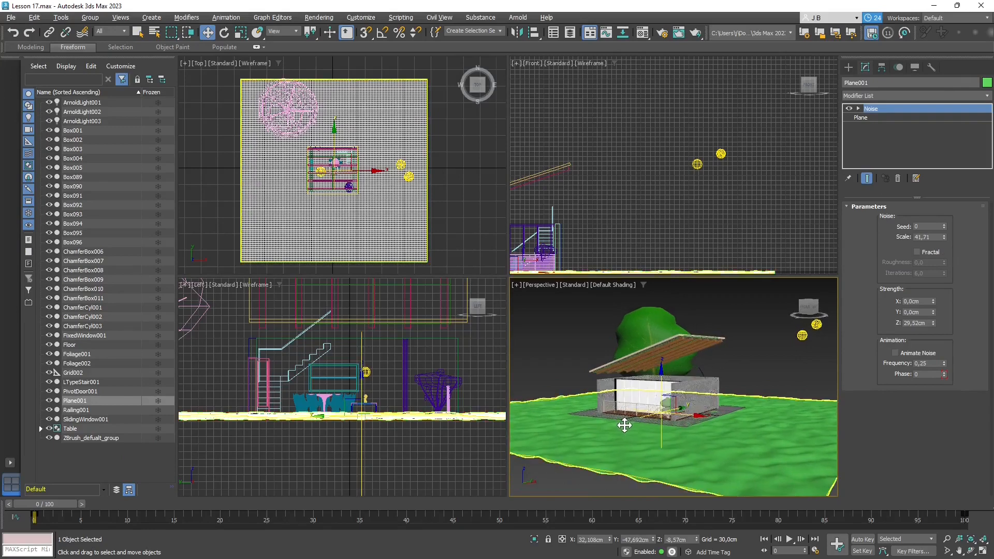
middle_click_drag(566, 456, 721, 393, "alt")
scroll(751, 417, "down", 4)
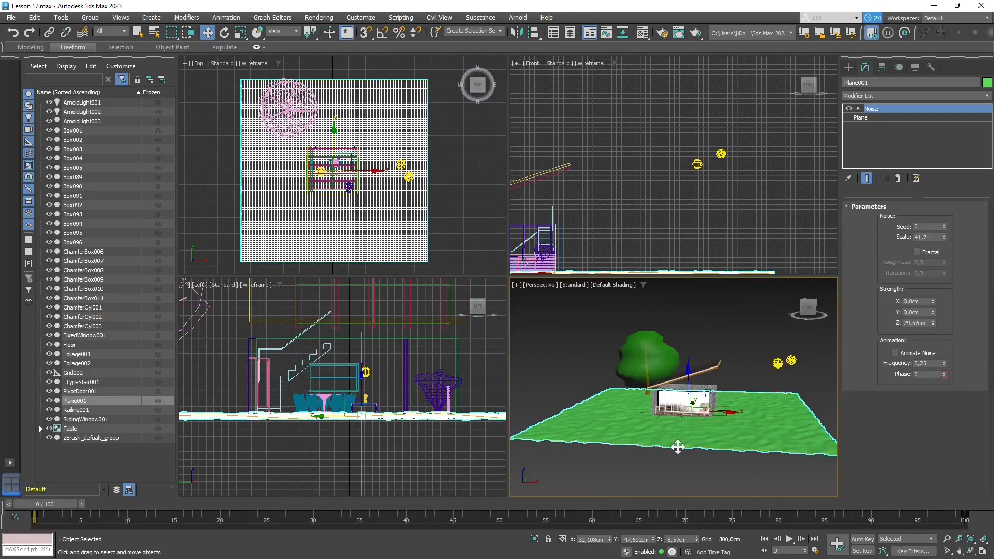
scroll(688, 451, "up", 3)
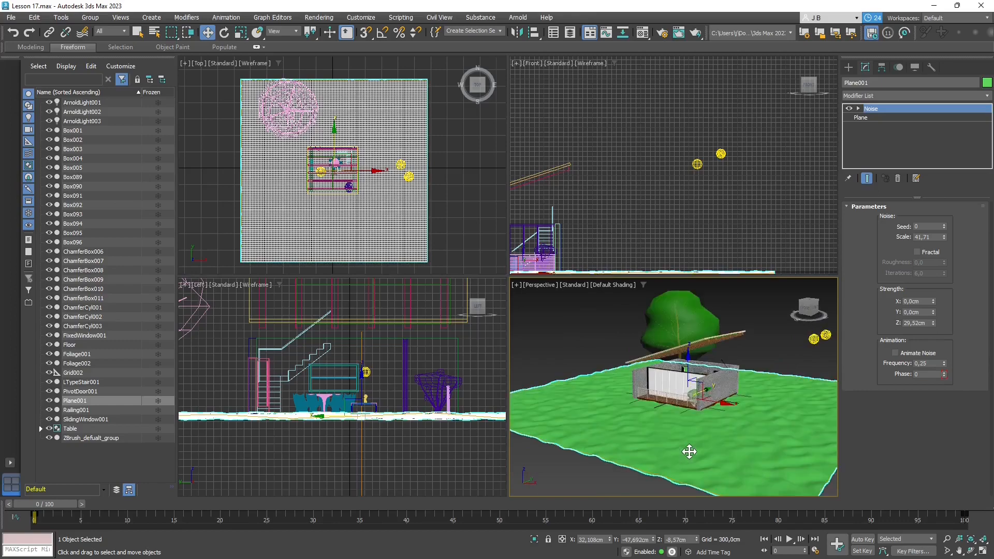
scroll(688, 452, "down", 4)
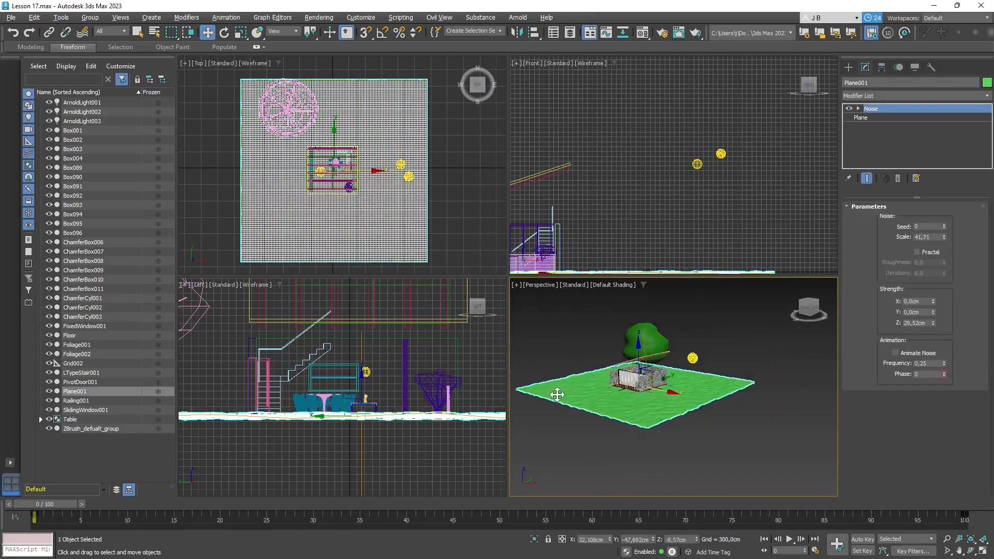
- Clone the ground plane along the X axis to about X 3362 cm, adjoining the original
left_click_drag(673, 392, 832, 466, "shift")
left_click(499, 330)
scroll(606, 380, "down", 3)
scroll(725, 404, "up", 3)
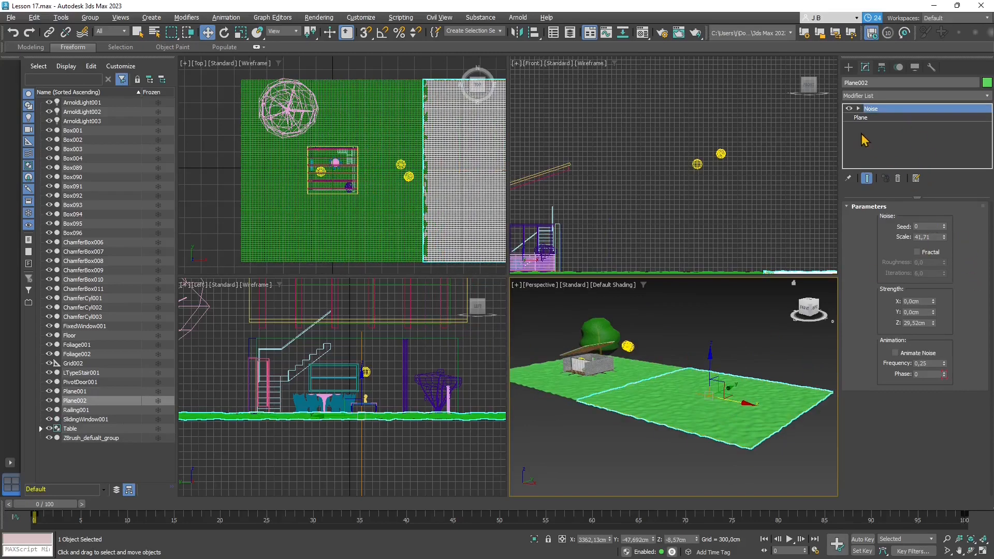
- Reduce the copied plane's base subdivision to 1 length segment and 1 width segment
left_click(861, 118)
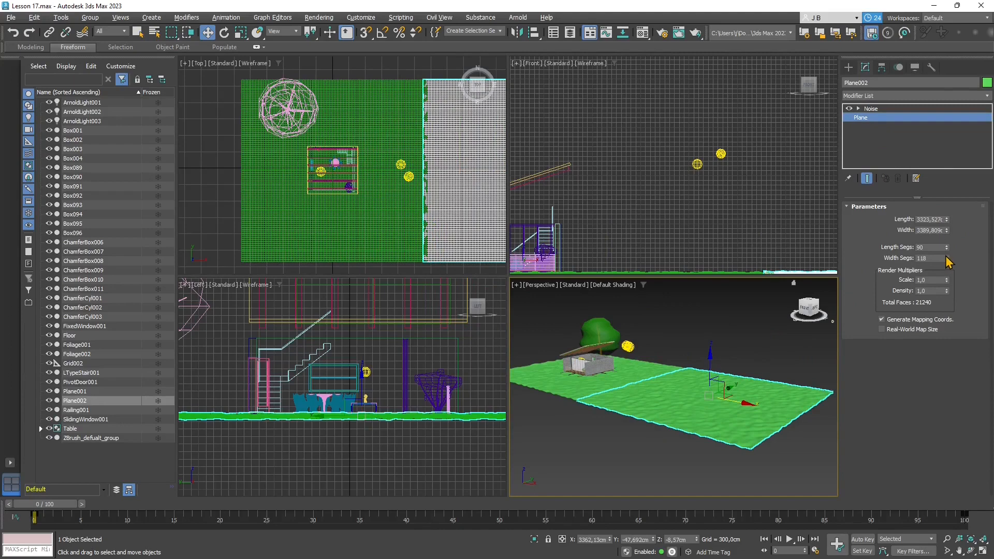
left_click_drag(946, 247, 955, 303)
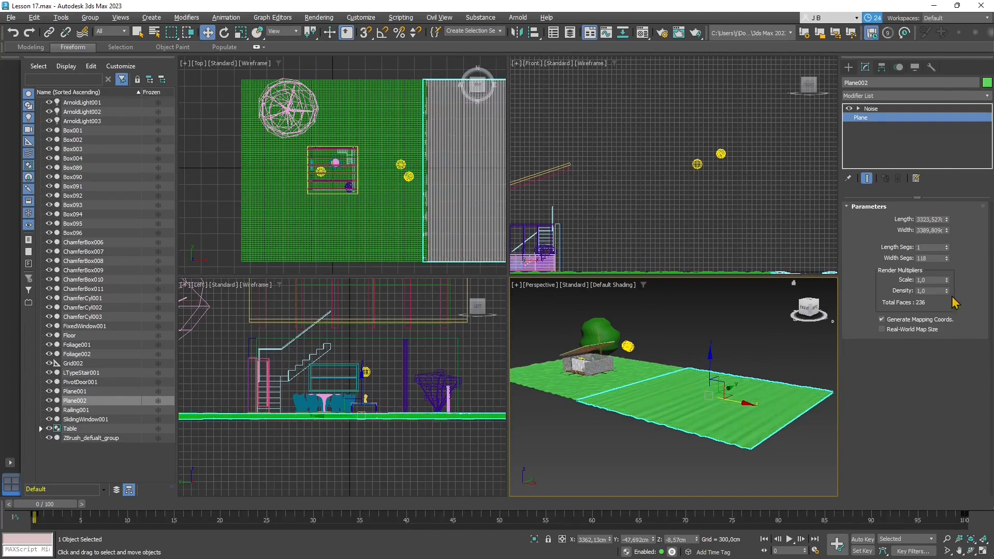
left_click_drag(947, 261, 964, 357)
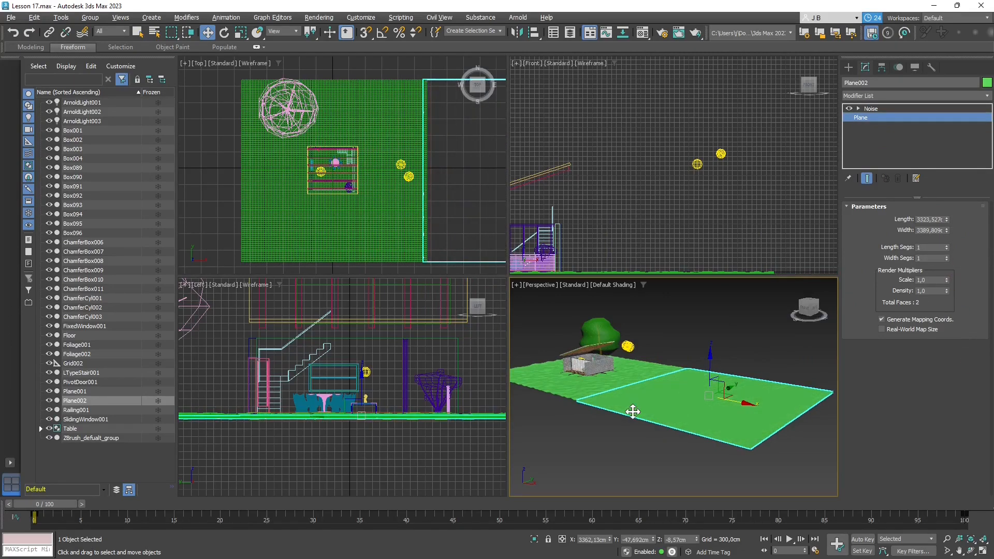
mouse_move(632, 412)
middle_mouse_down("alt")
mouse_move(610, 404)
mouse_move(619, 405)
middle_mouse_up("alt")
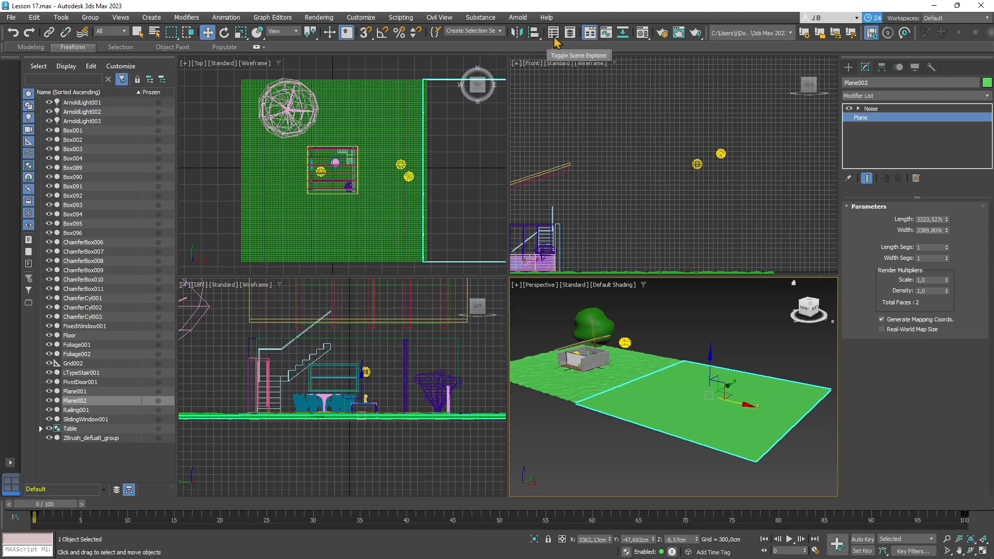
- Find the unused 12 - Default Physical Material in the Material Editor and assign it to the copied plane
left_click(637, 38)
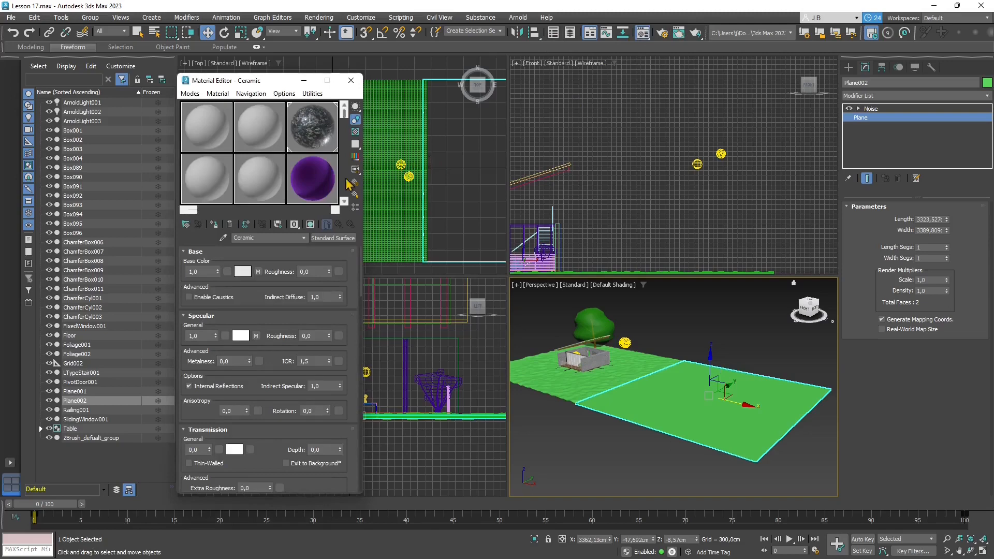
scroll(346, 186, "down", 1)
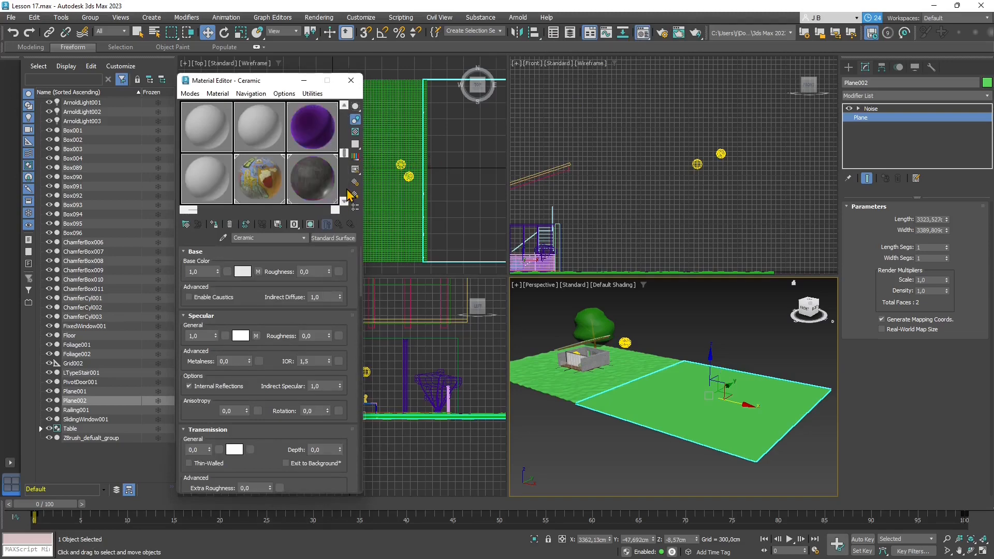
left_click(346, 191)
left_click(309, 211)
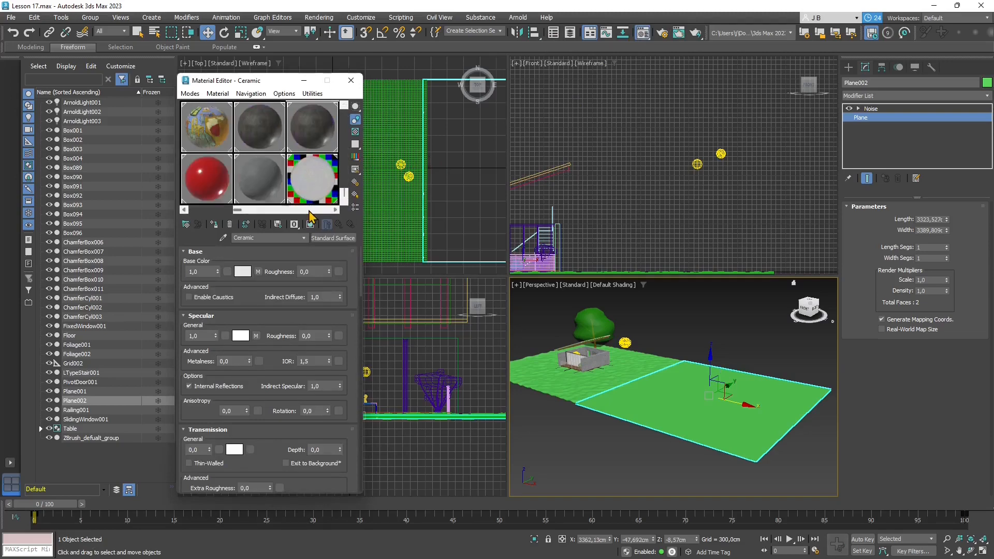
left_click(310, 211)
left_click(312, 211)
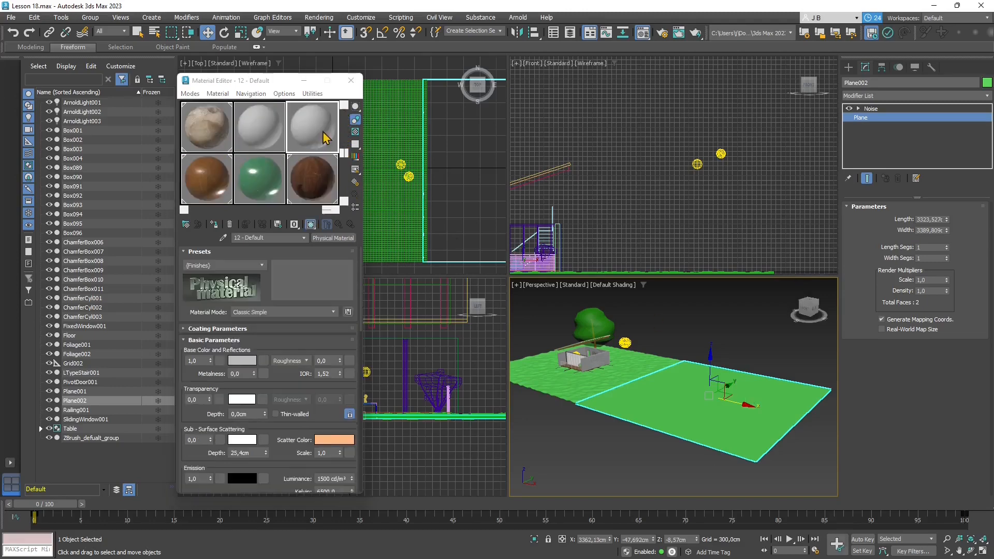
left_click_drag(325, 139, 690, 408)
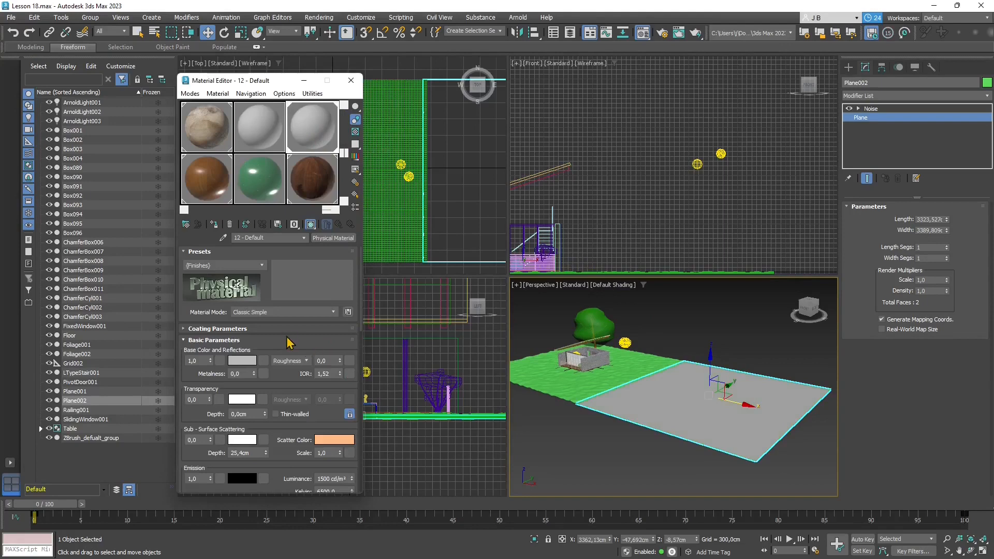
- Set the 12 - Default material's base color to green with red 0.168, green 0.863 and blue 0.168
left_click(248, 360)
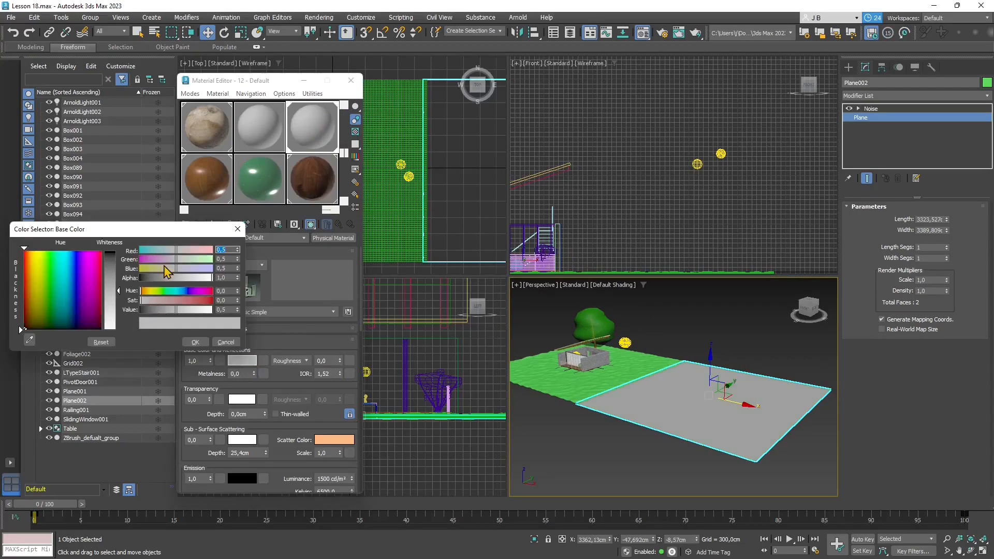
left_click(50, 264)
left_click(203, 309)
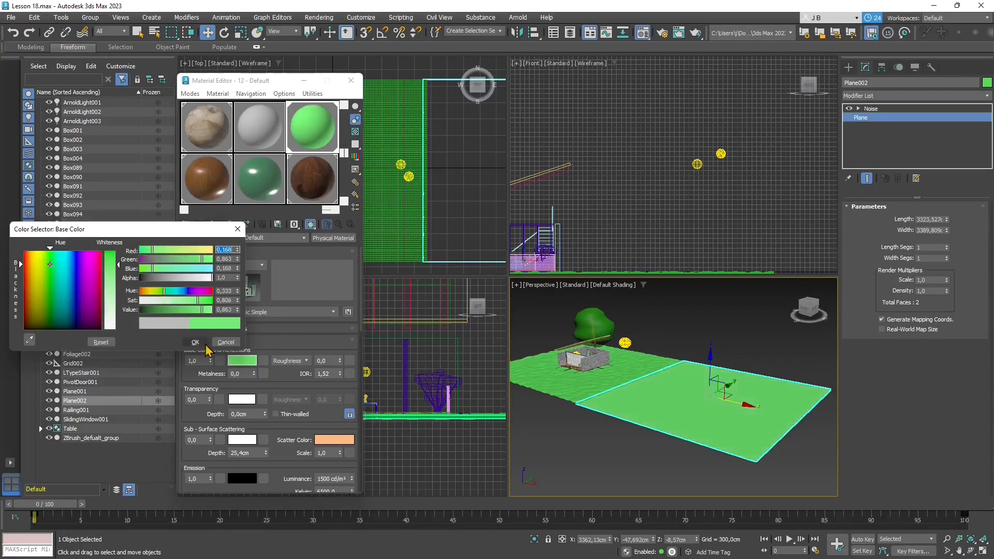
left_click(195, 342)
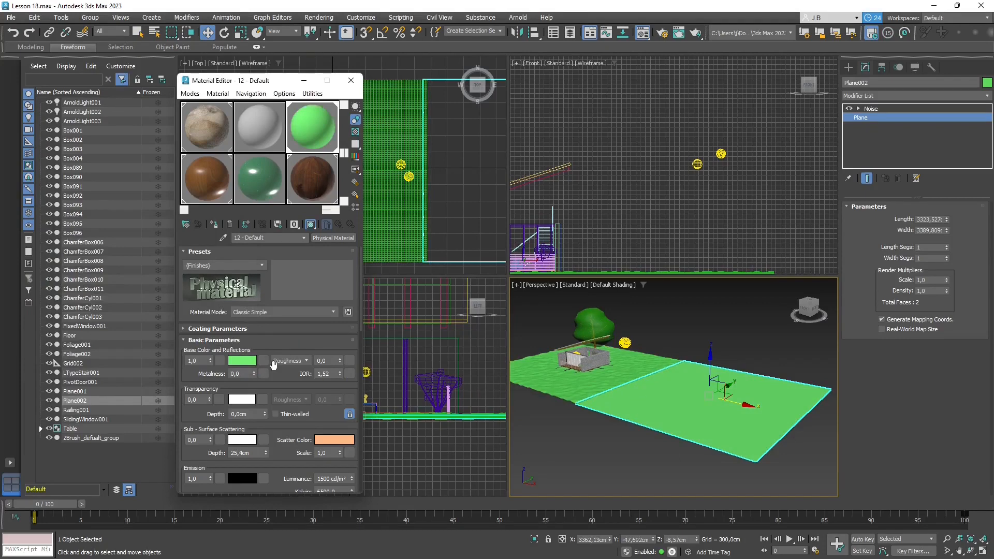
left_click_drag(290, 391, 287, 282)
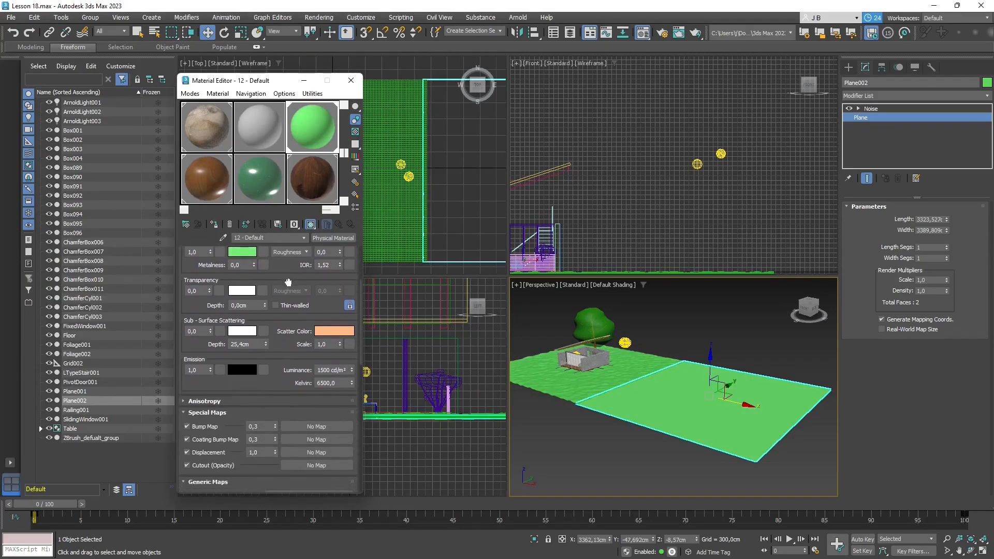
- Delete the Noise modifier from the copied plane
left_click(872, 109)
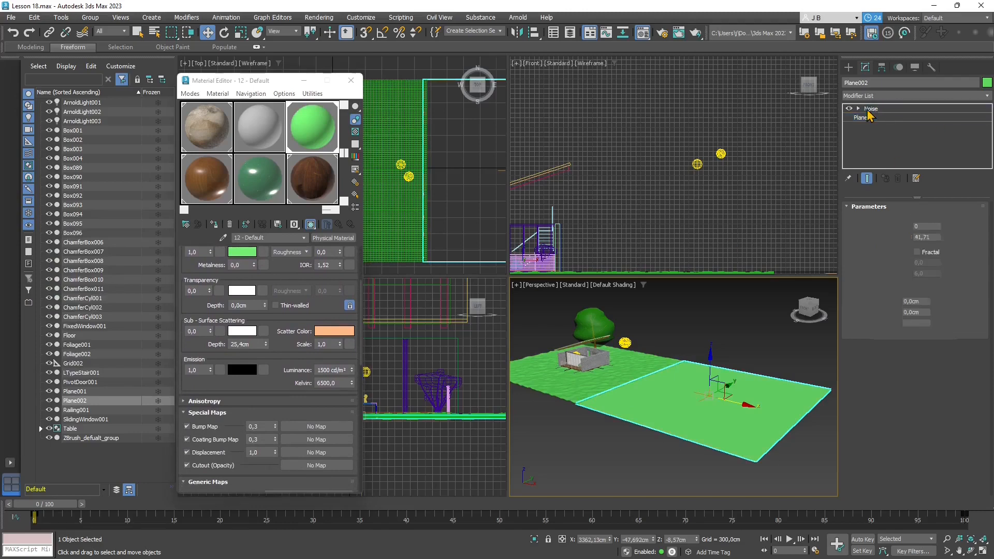
right_click(875, 109)
left_click(880, 128)
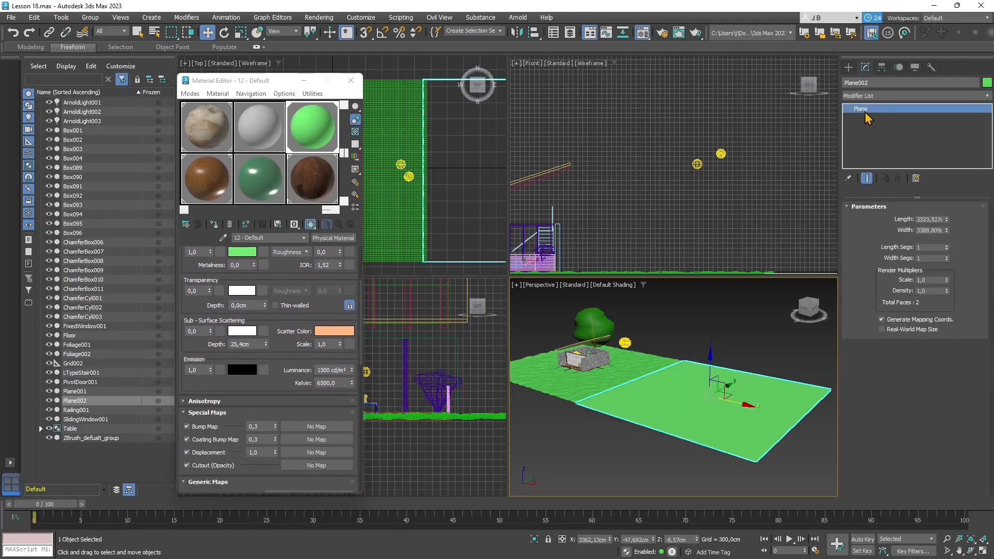
- Assign a general Noise map to the green material's Bump Map and return to the material's main parameters
left_click_drag(282, 386, 327, 314)
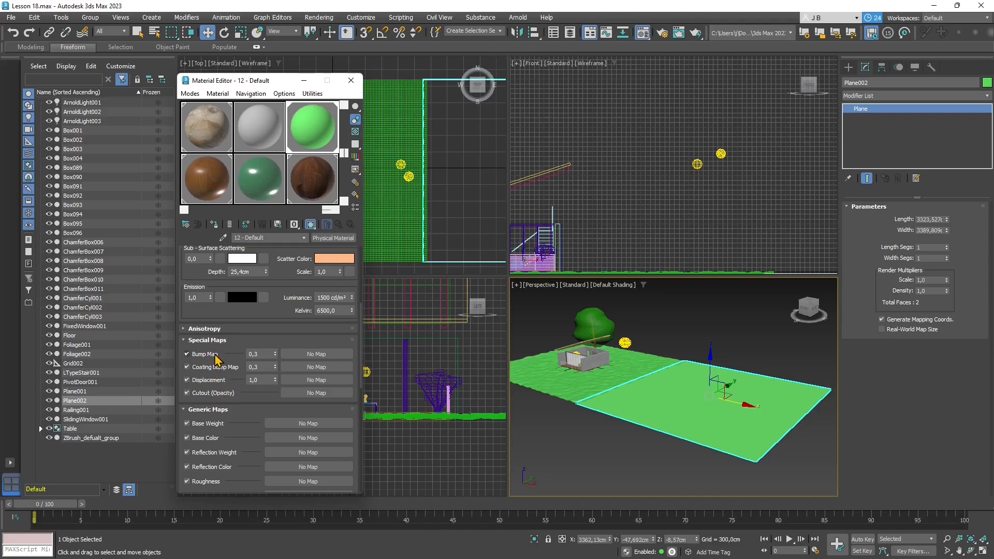
left_click(320, 354)
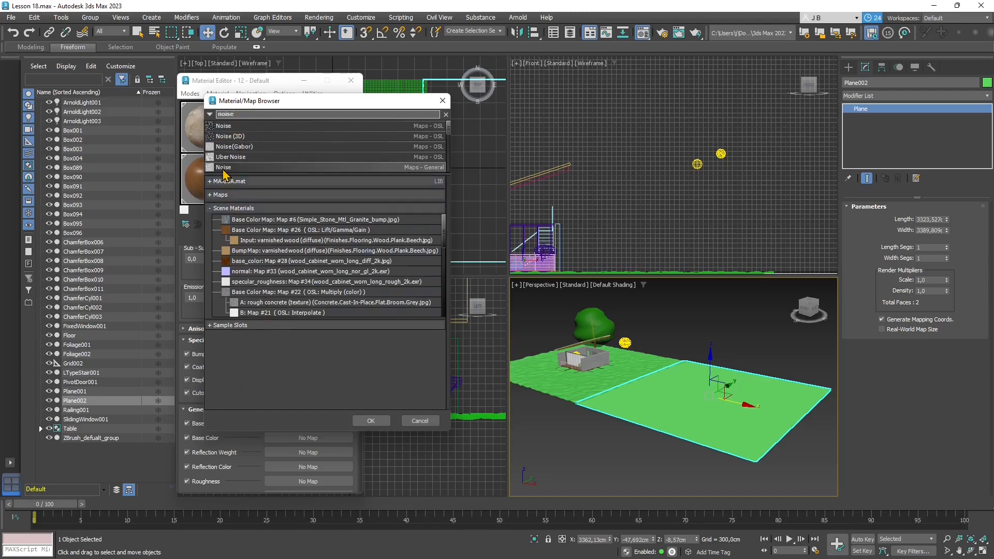
left_click(223, 168)
double_click(224, 167)
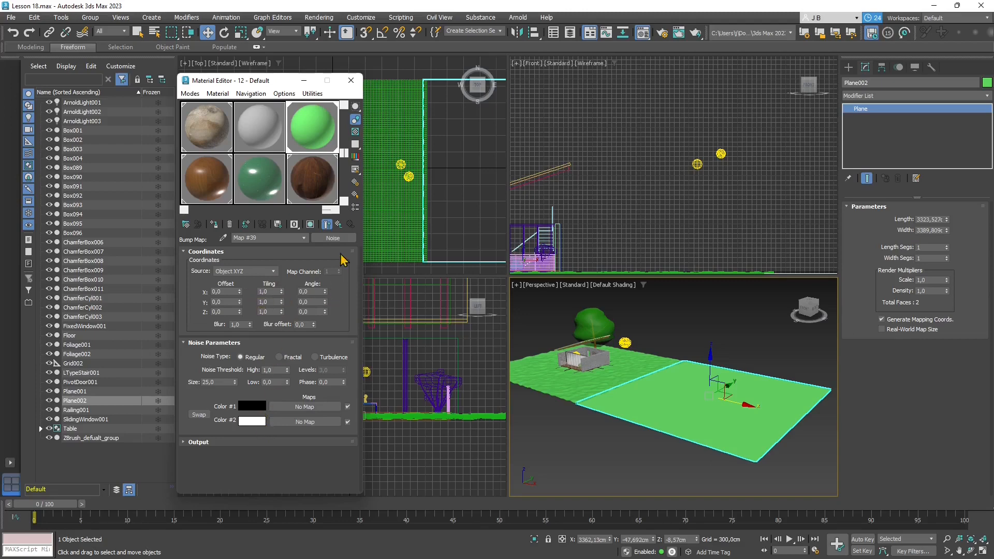
left_click(338, 226)
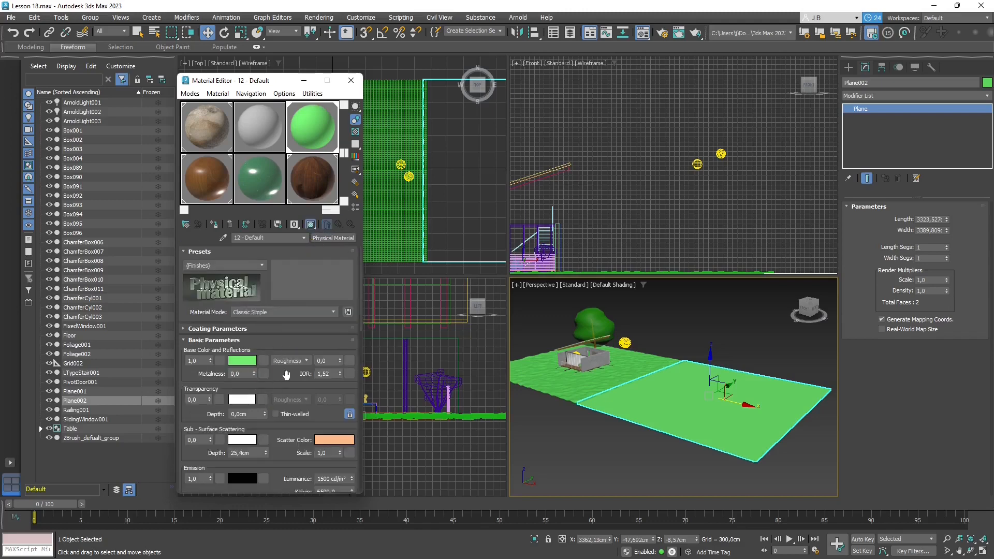
- Copy the Noise map from the material's Bump Map and paste it into the Base Color map
left_click_drag(286, 375, 287, 195)
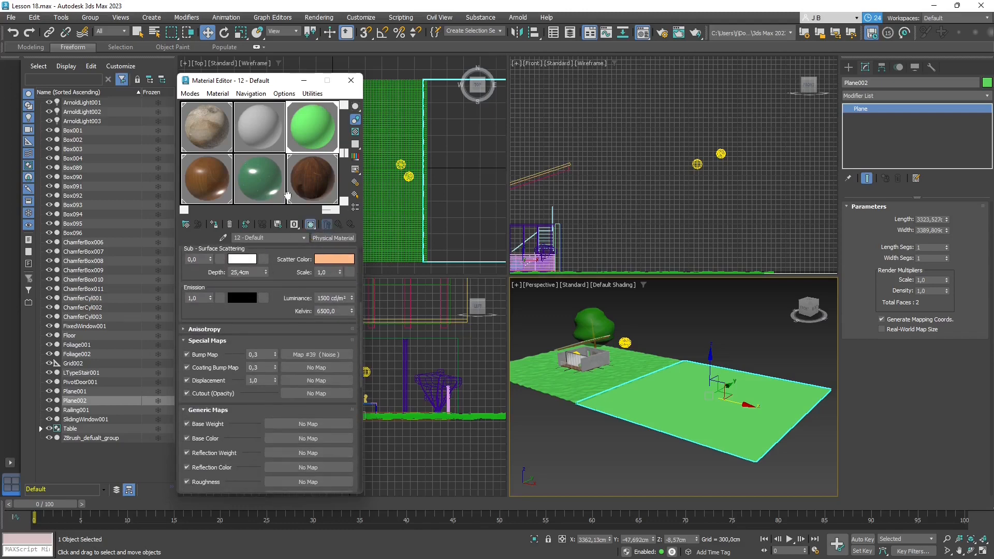
right_click(308, 354)
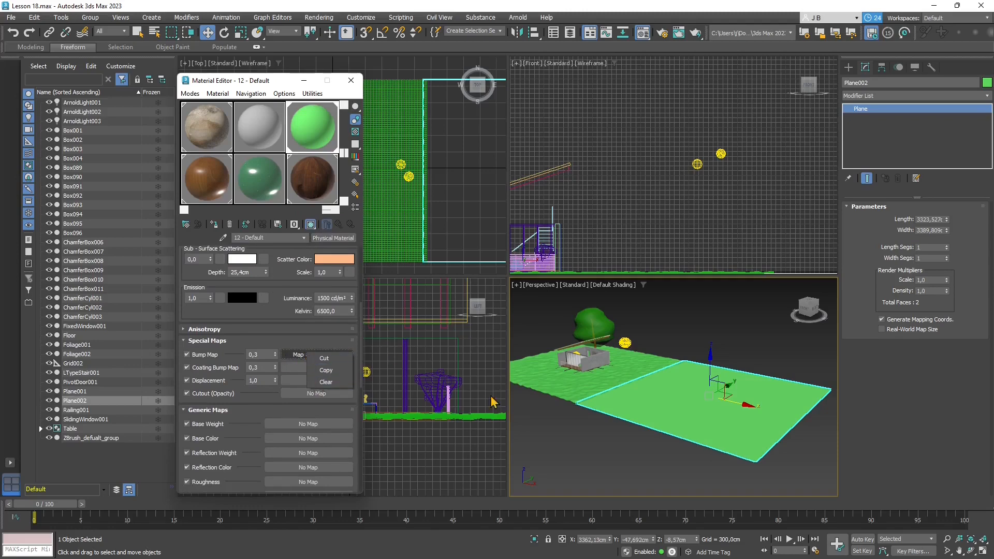
left_click(338, 370)
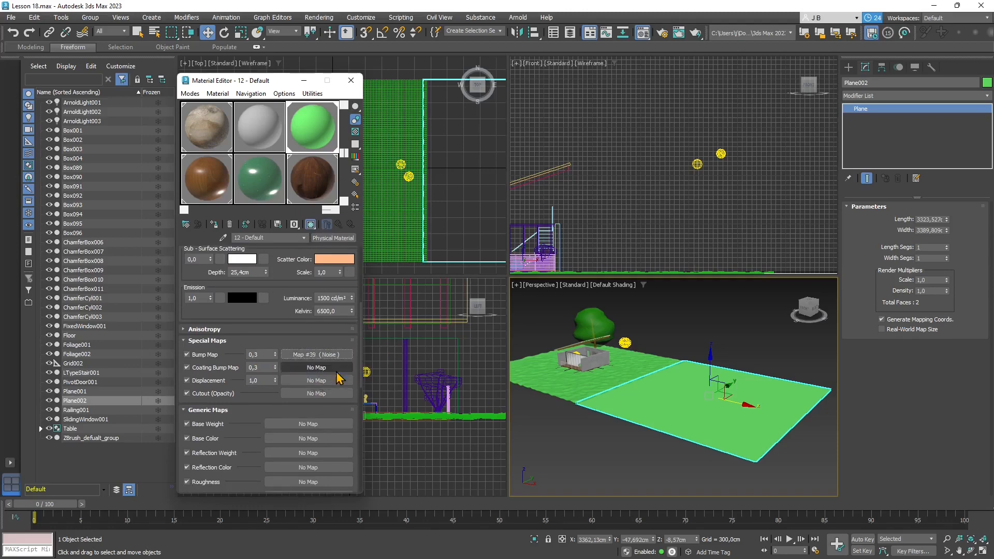
scroll(293, 310, "up", 4)
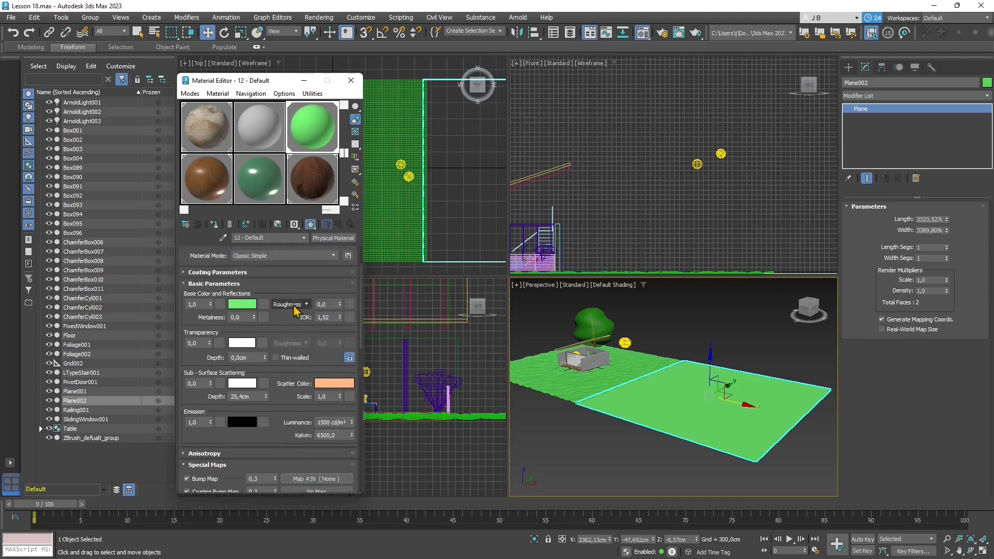
right_click(263, 304)
left_click(288, 328)
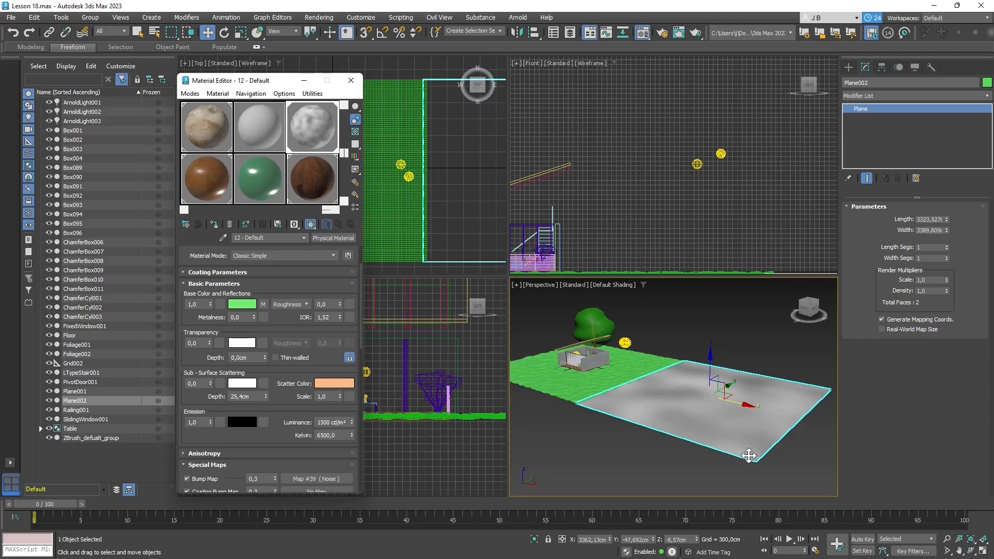
- Open the Base Color Noise map and set its X and Y tiling to 3
scroll(678, 413, "up", 4)
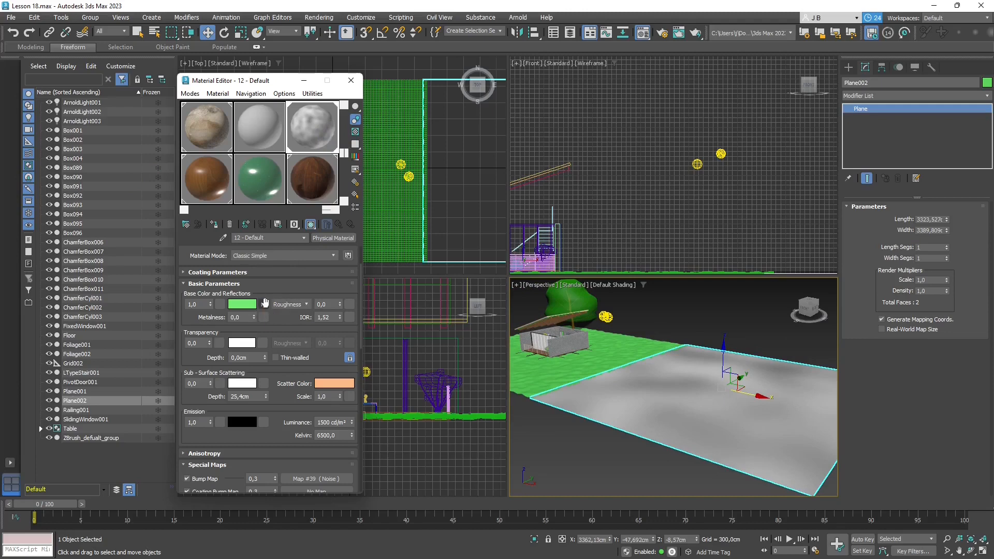
left_click(265, 303)
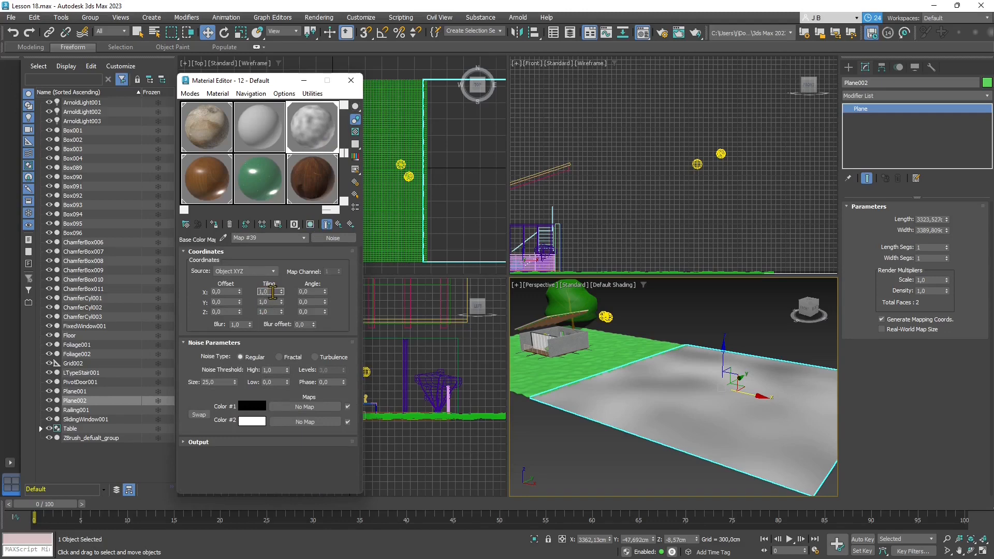
type("3")
key("Tab")
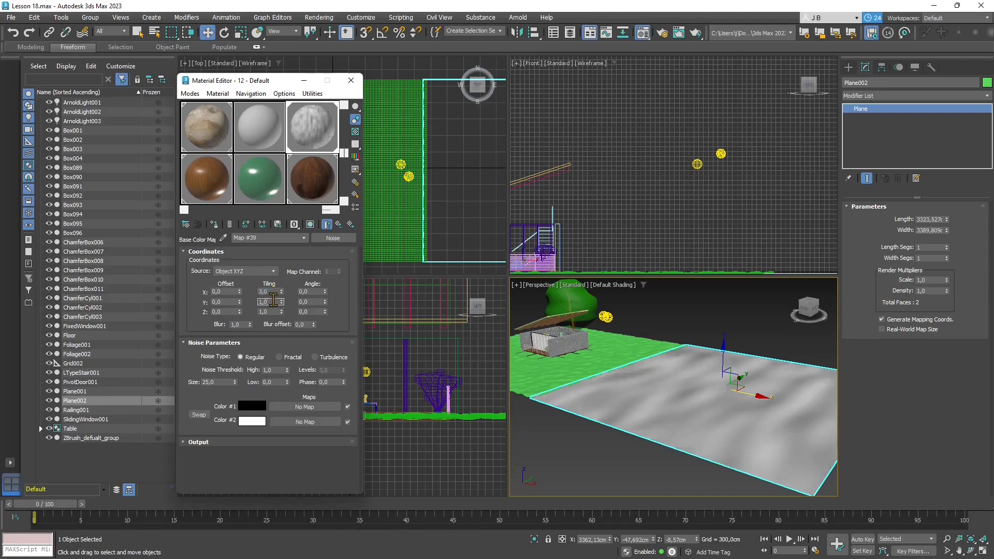
type("3")
key("Tab")
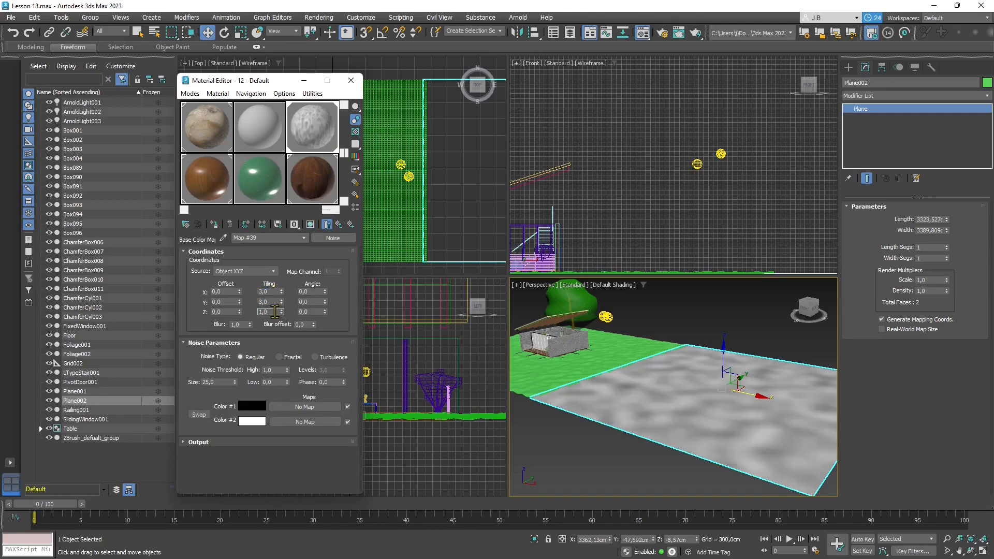
left_click(275, 302)
left_click(275, 311)
- Raise the Noise map's X and Y tiling to 4
left_click(272, 292)
type("4")
left_click(273, 302)
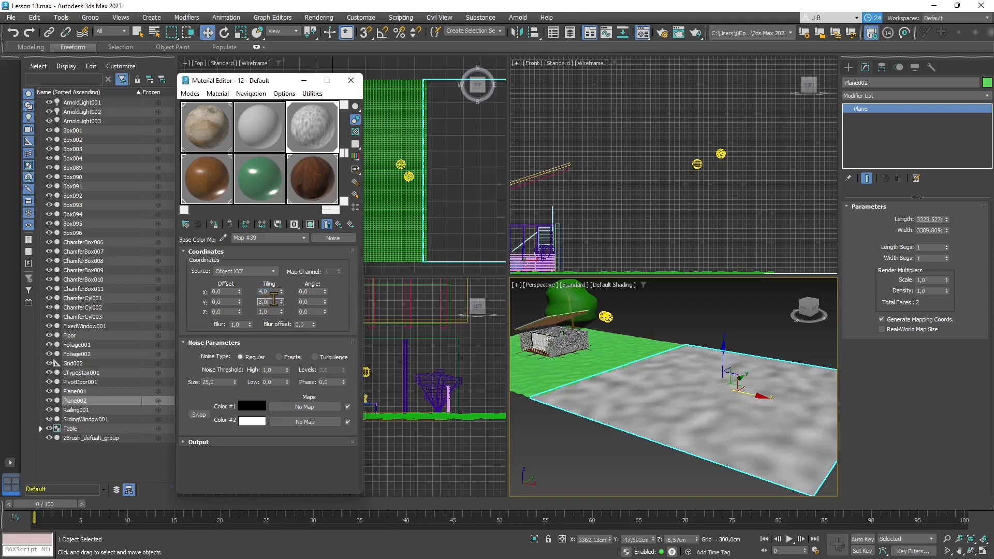
type("4")
key("Return")
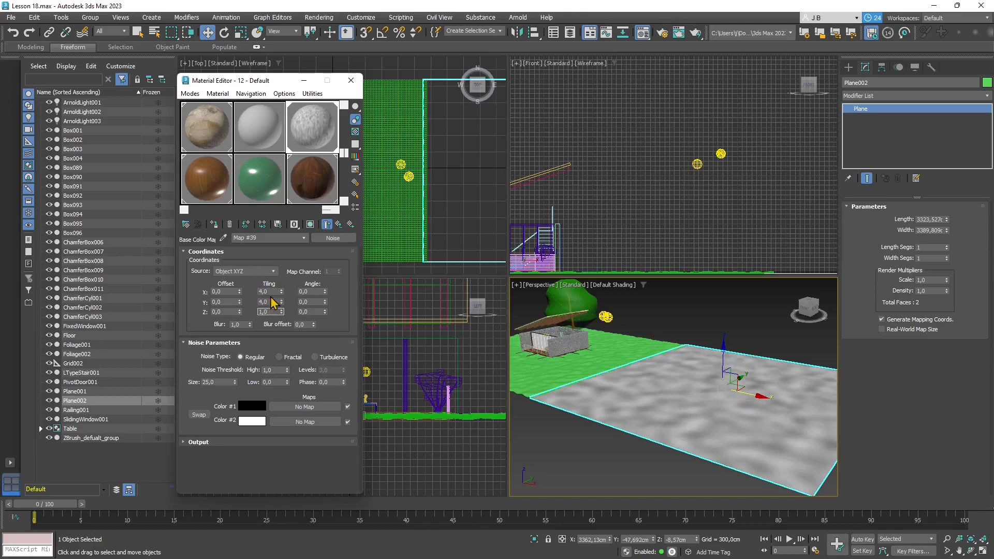
- Increase the Noise map's X and Y tiling to 6 and check the pattern on the copied plane
left_click(270, 292)
type("5")
key("Tab")
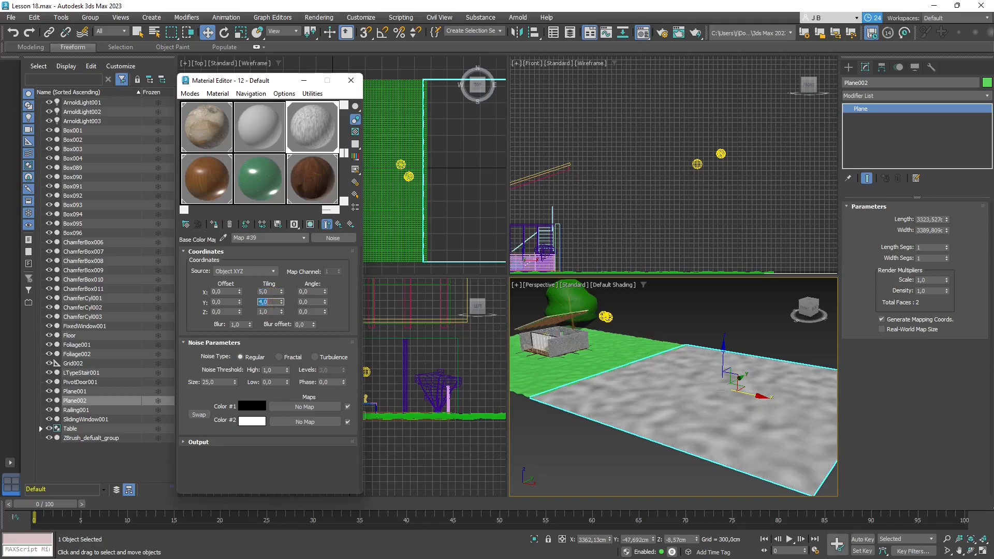
type("6")
key("Tab")
mouse_move(611, 389)
middle_mouse_down("alt")
mouse_move(643, 405)
mouse_move(614, 396)
mouse_move(616, 373)
middle_mouse_up("alt")
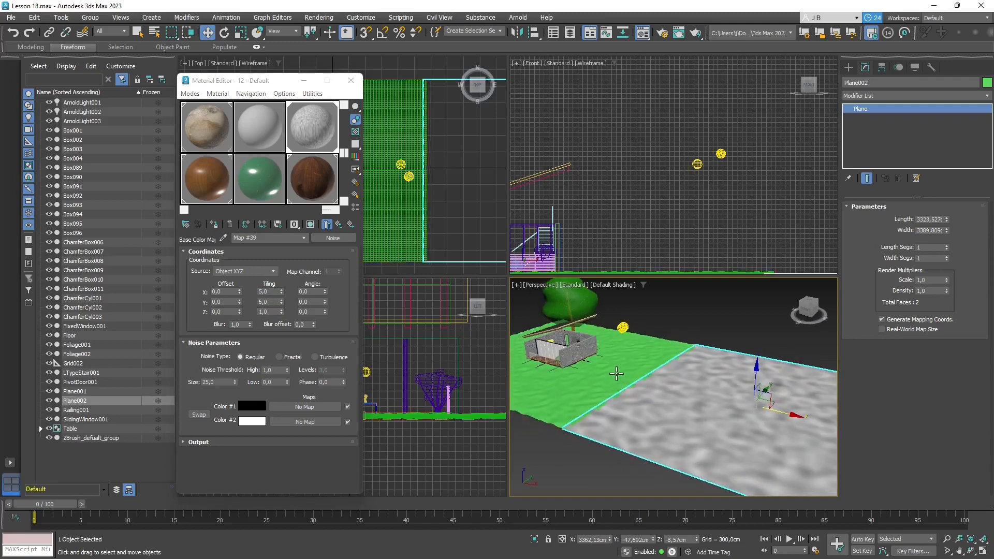
left_click(270, 292)
key("Tab")
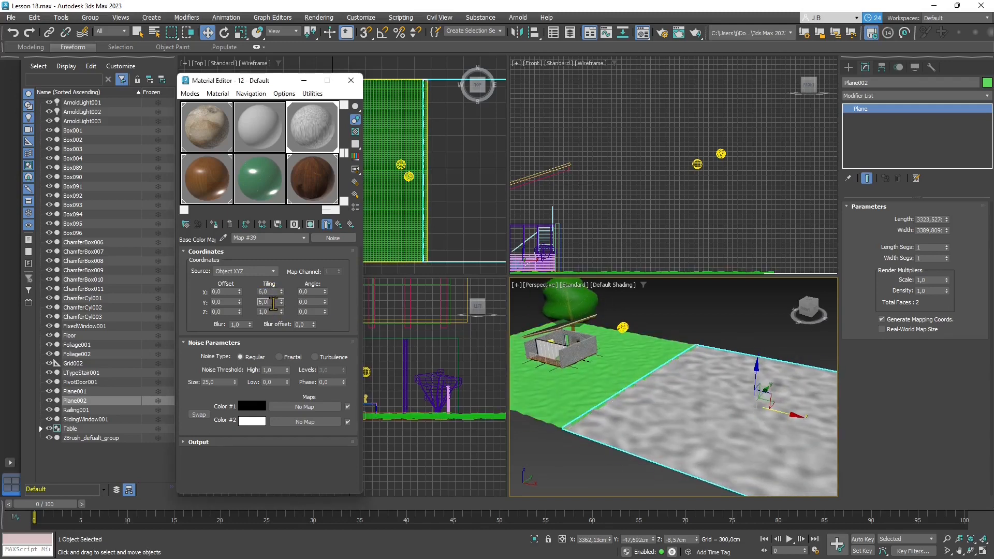
middle_click_drag(674, 385, 735, 402, "alt")
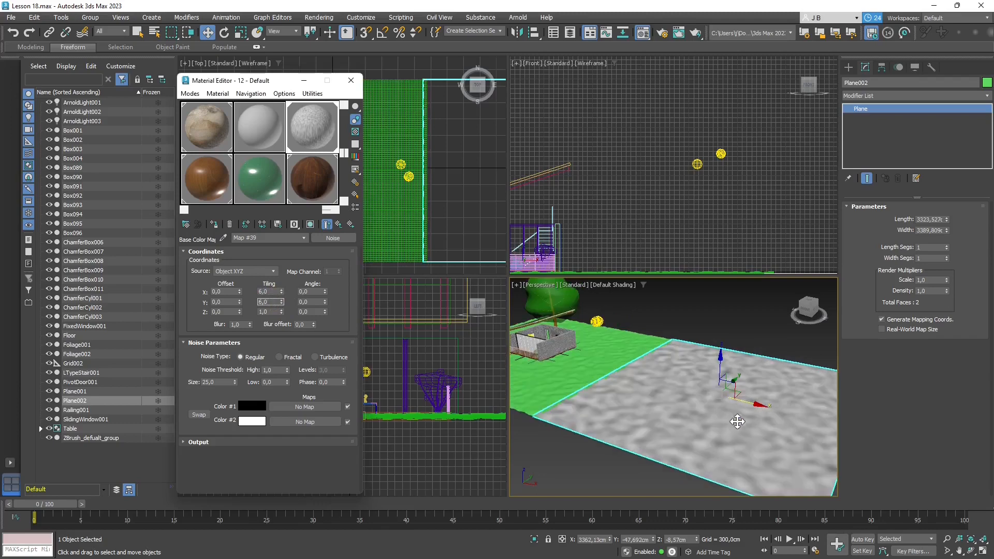
- Return to the parent level of the copied plane's material and cut the Noise map from its Base Color
middle_click_drag(744, 440, 729, 424, "alt")
scroll(728, 423, "down", 3)
scroll(729, 423, "up", 3)
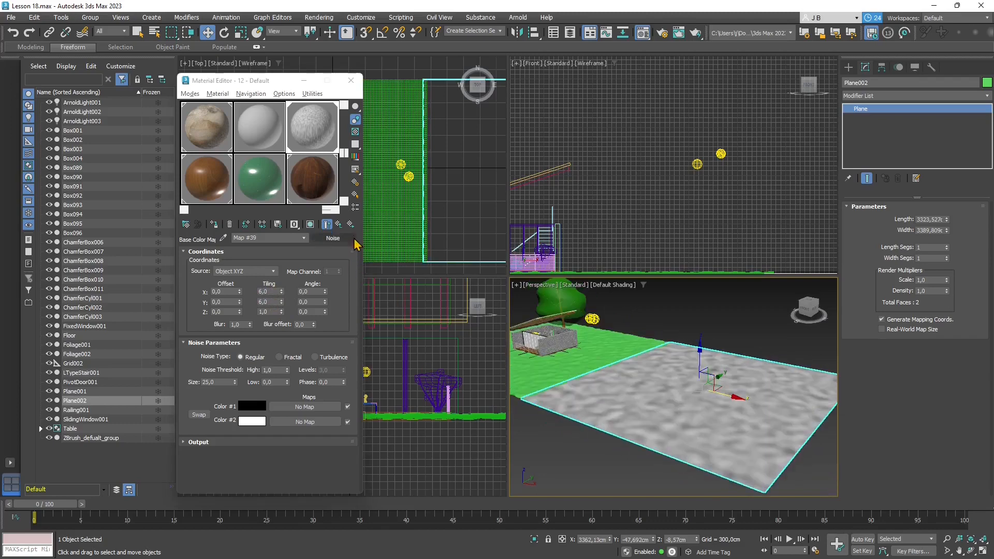
left_click(338, 224)
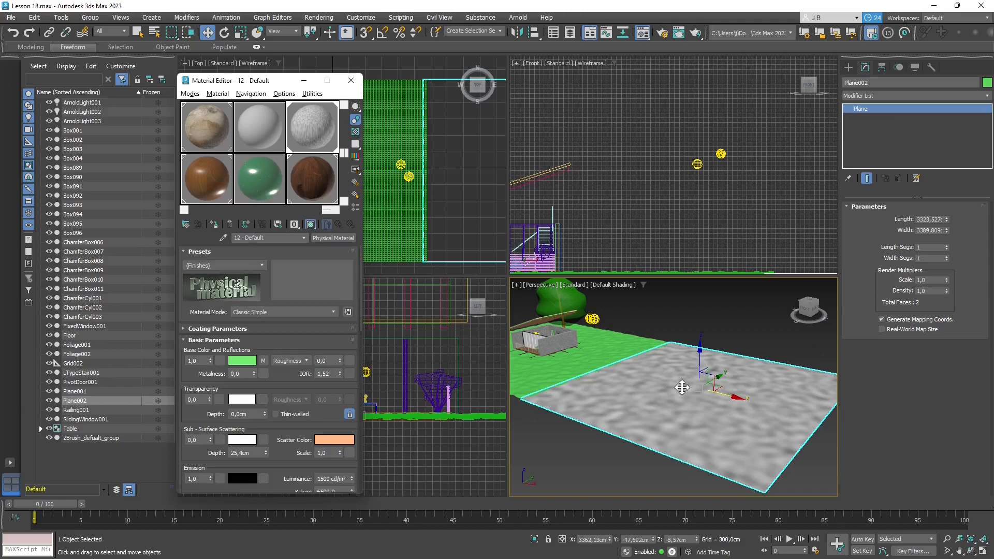
middle_click_drag(684, 389, 669, 438, "alt")
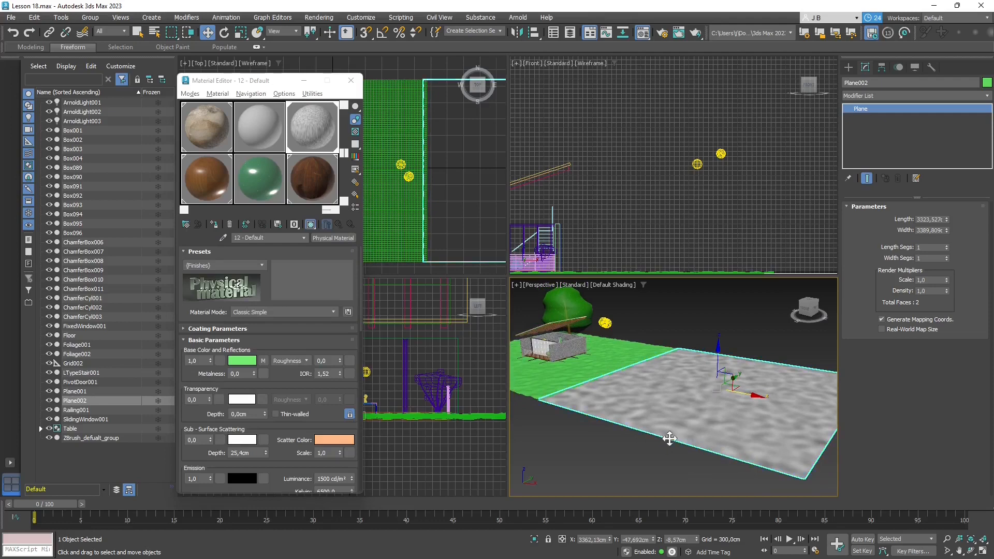
right_click(264, 362)
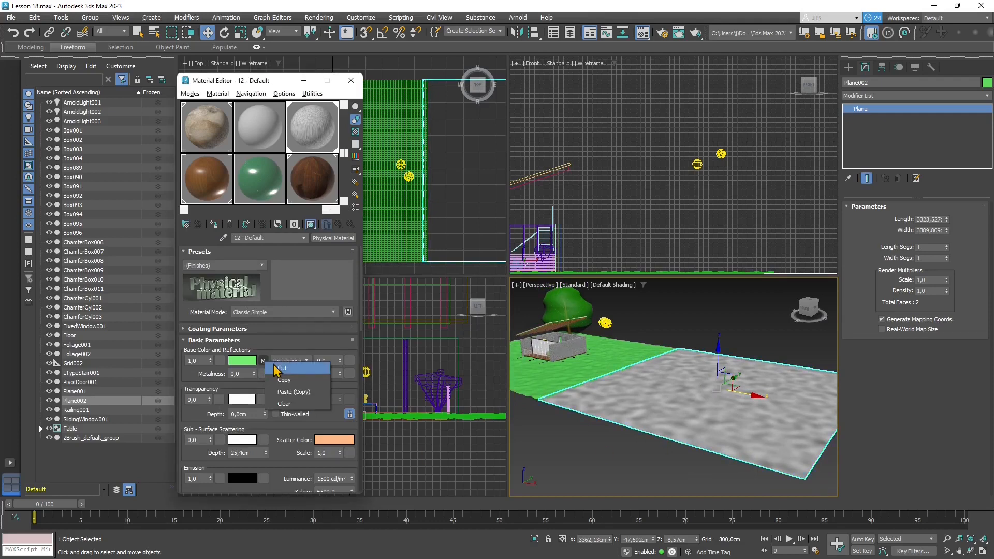
left_click(280, 368)
- Set the Bump Map amount of the green material to 0,67
scroll(291, 376, "down", 1)
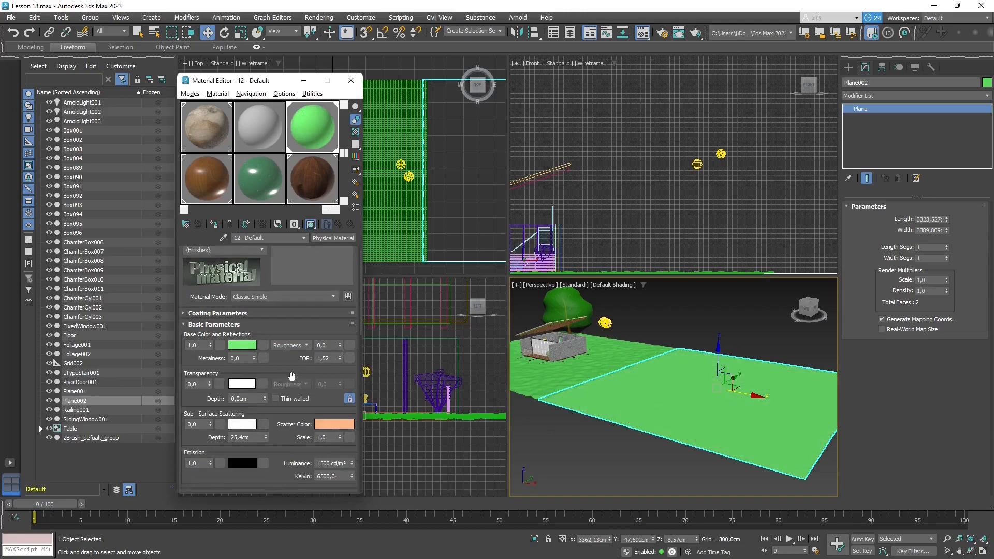
scroll(291, 376, "down", 8)
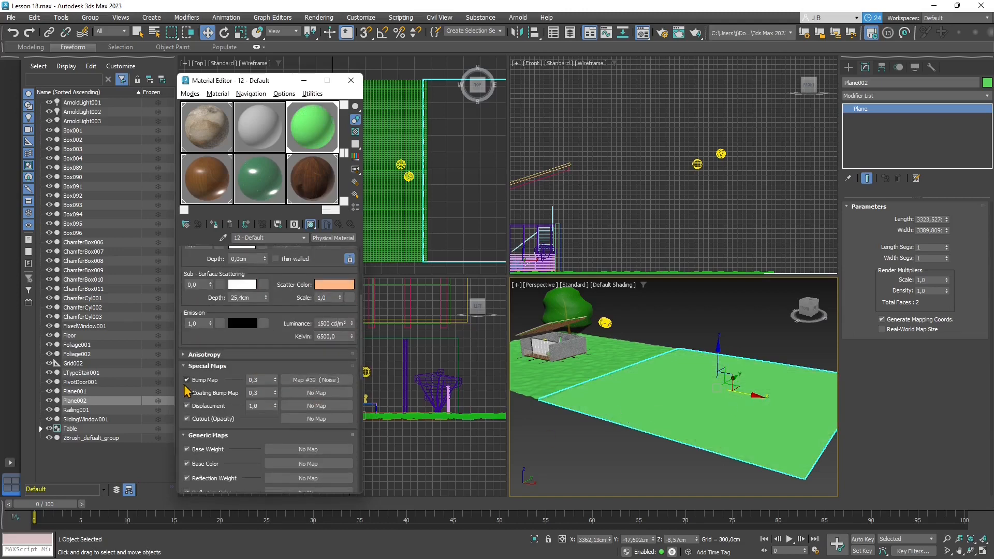
left_click_drag(275, 378, 276, 375)
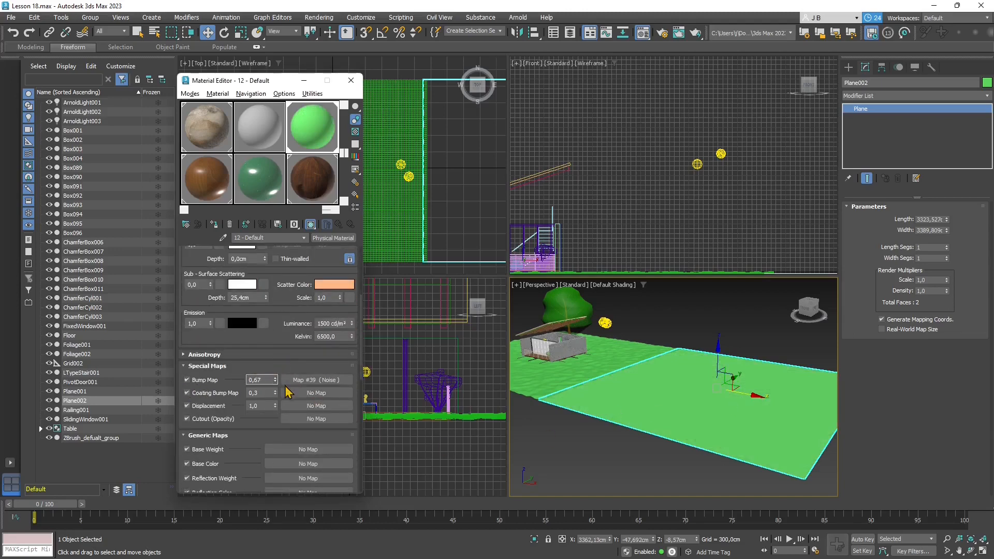
scroll(654, 404, "up", 2)
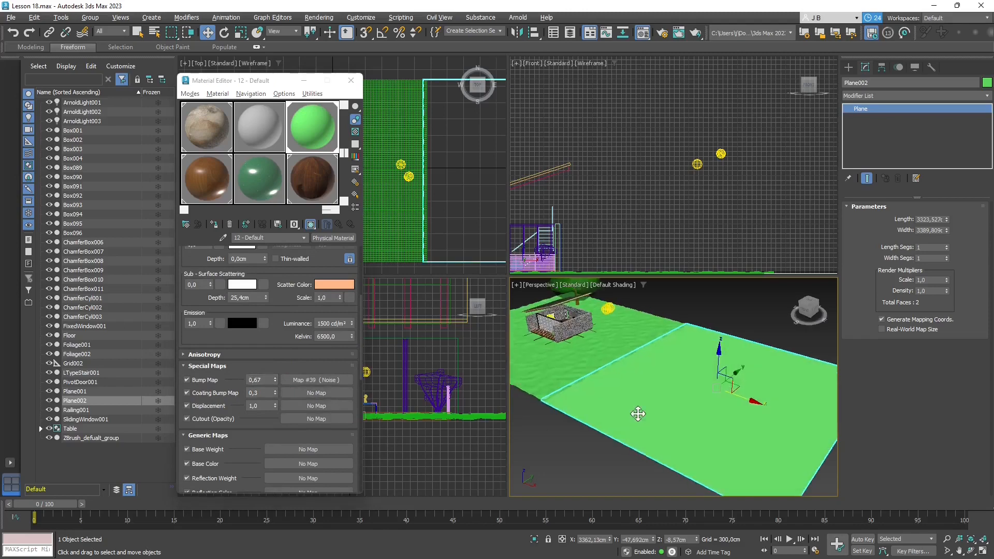
- Open the Noise map in the Bump Map slot and display it shaded on the copied plane in the viewport
left_click(329, 379)
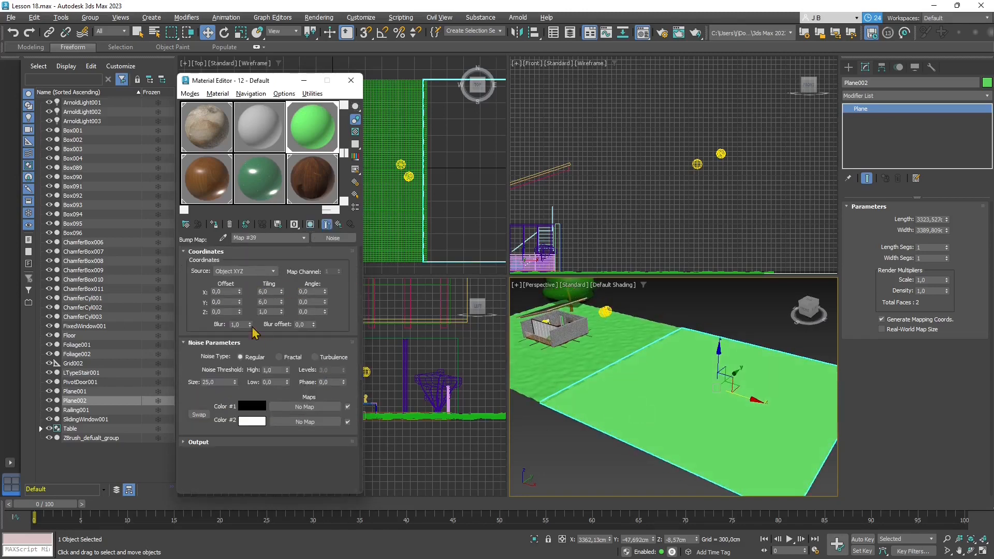
left_click(326, 224)
middle_click_drag(699, 402, 688, 399, "alt")
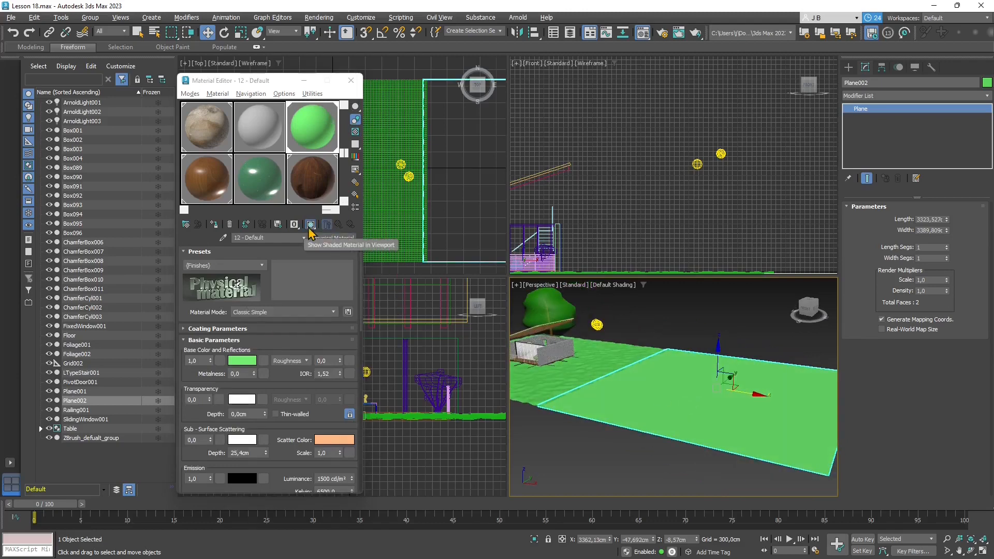
scroll(287, 407, "down", 5)
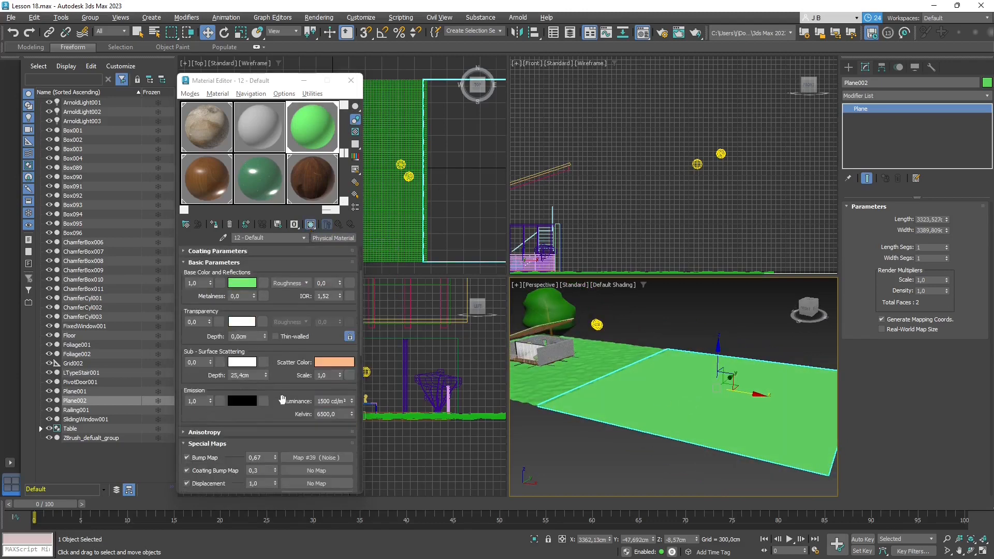
scroll(287, 362, "up", 6)
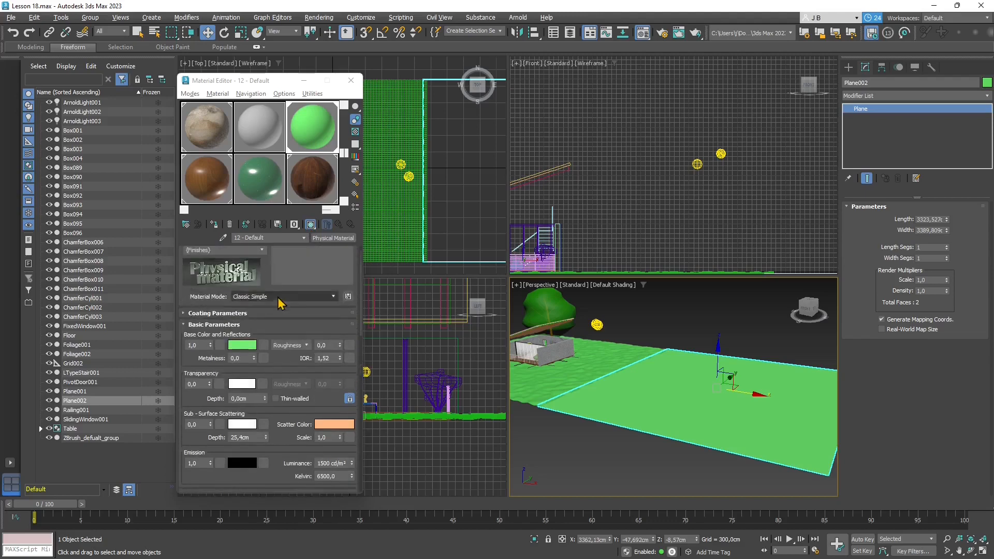
scroll(287, 345, "down", 4)
scroll(286, 346, "down", 1)
left_click(313, 392)
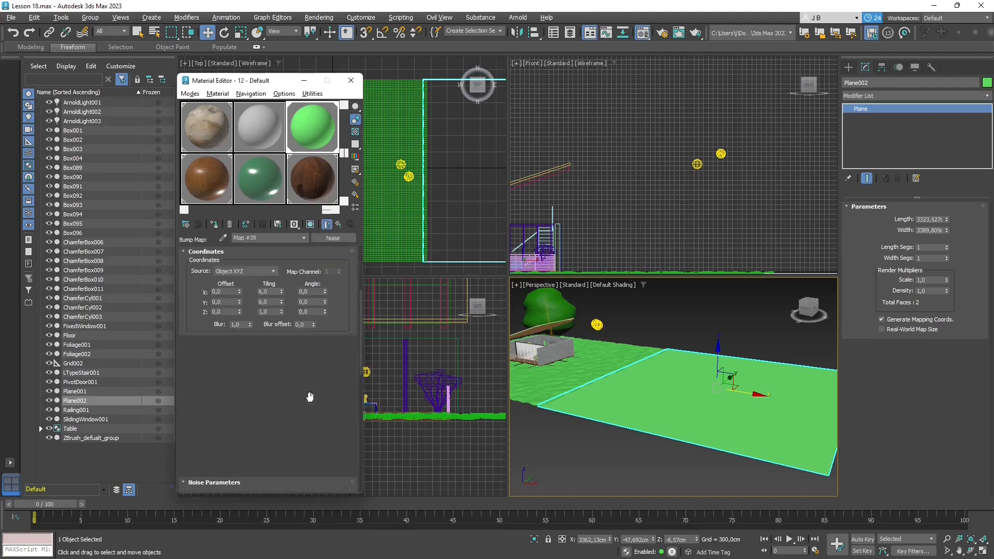
left_click(310, 226)
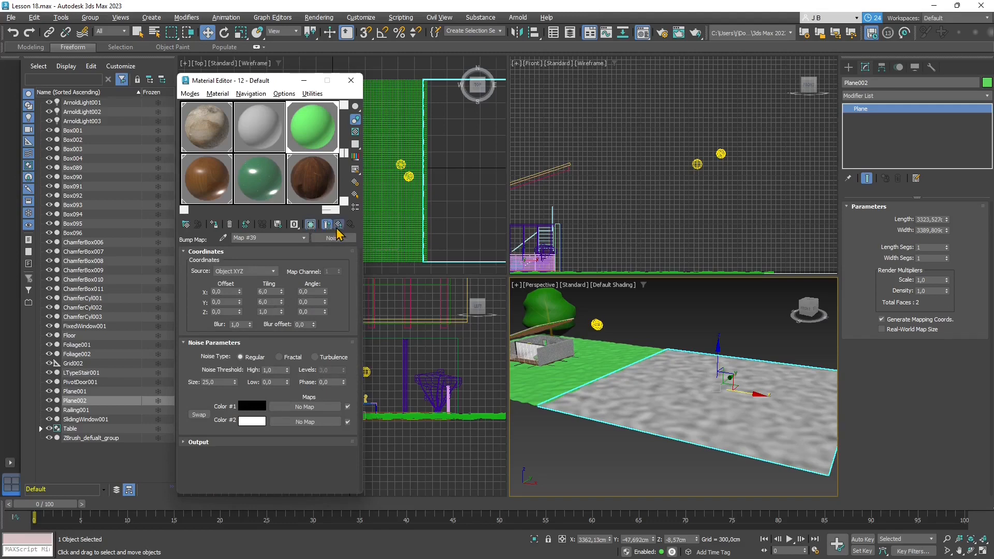
- Return to the parent material and preview the bump on the copied plane with ActiveShade in the Perspective viewport, comparing it with the Noise-modified ground
left_click(327, 224)
scroll(661, 451, "down", 2)
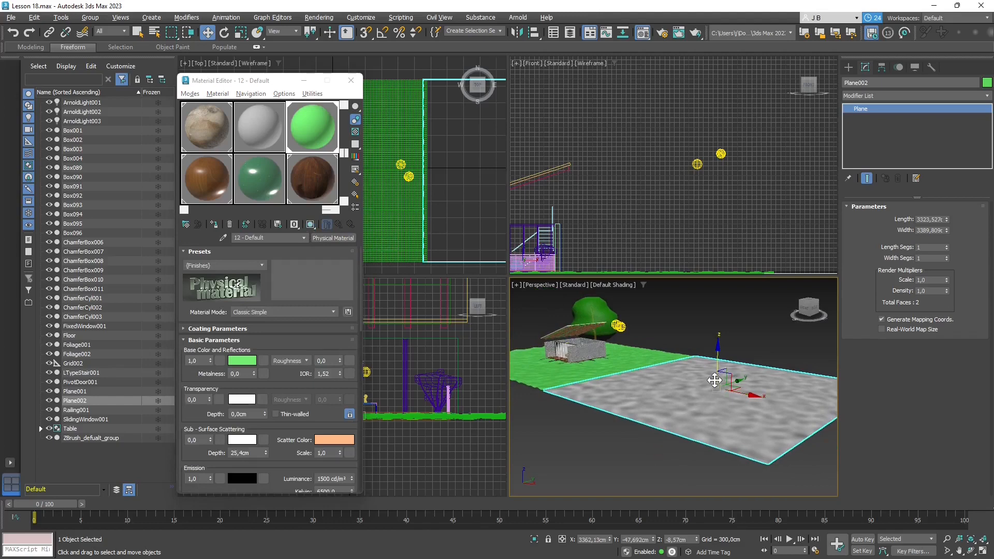
scroll(696, 394, "up", 4)
middle_click_drag(696, 394, 744, 406, "alt")
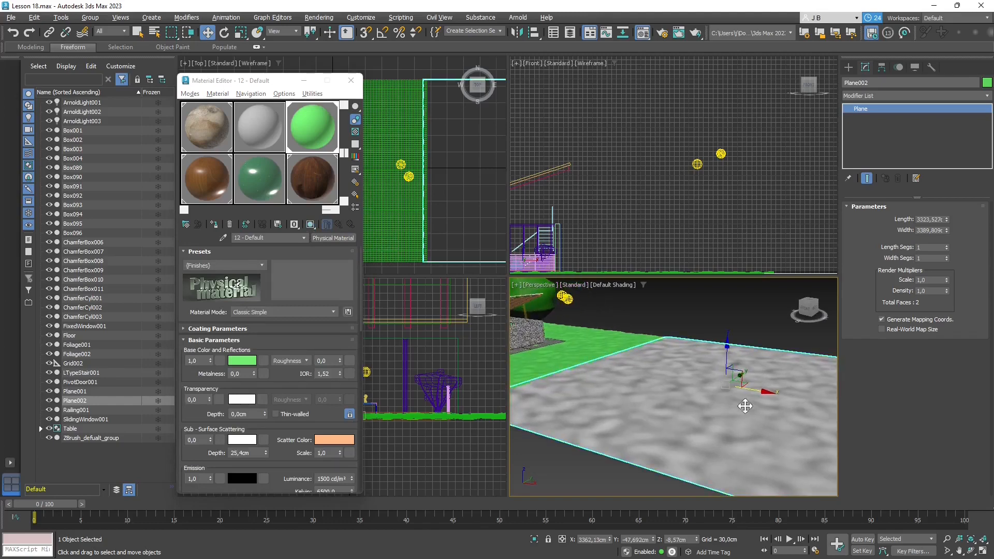
left_click(310, 224)
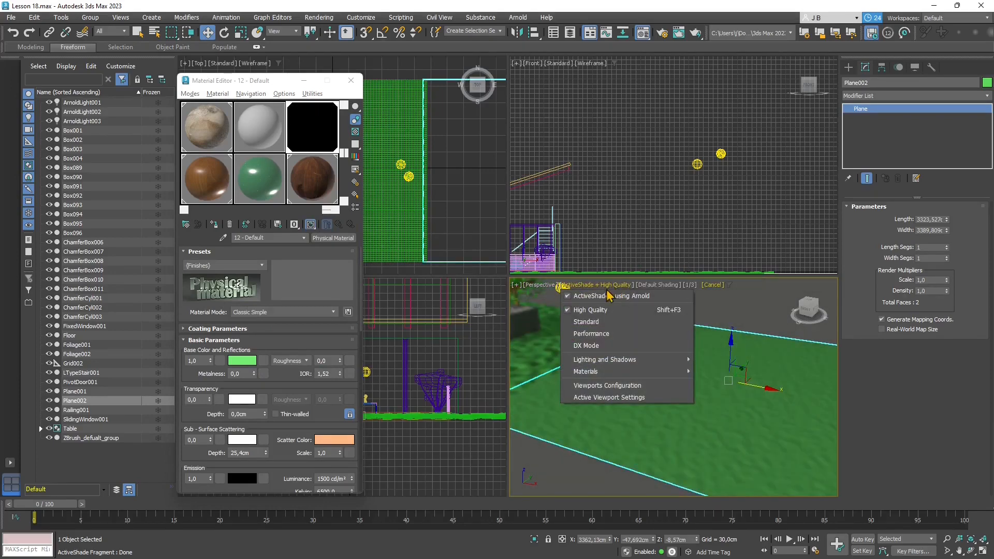
left_click(758, 300)
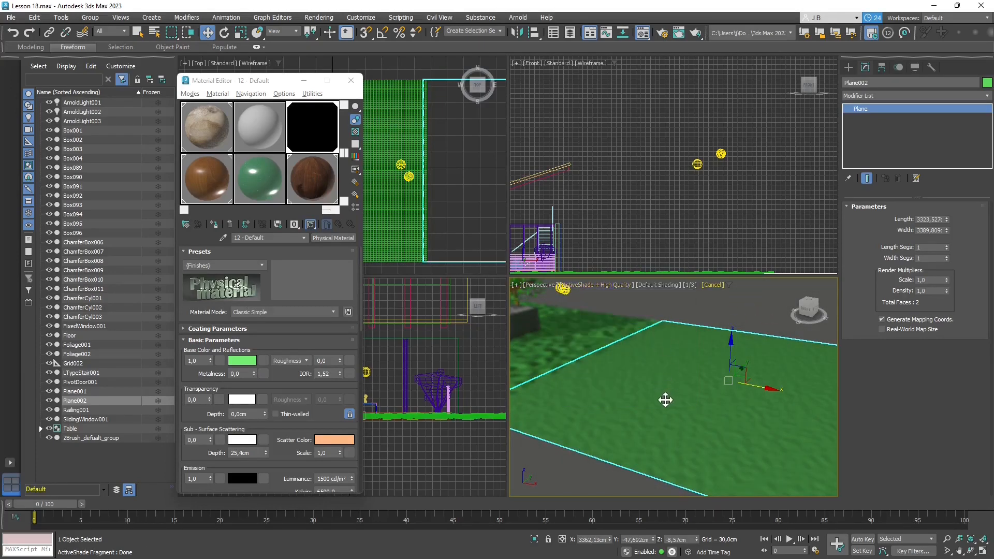
middle_click_drag(681, 430, 723, 416, "alt")
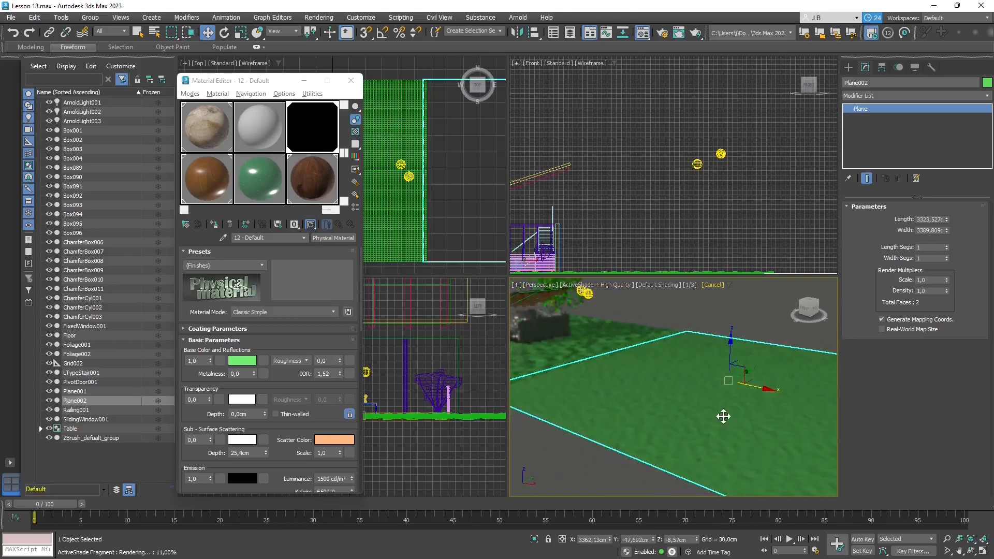
scroll(723, 416, "down", 3)
scroll(642, 399, "up", 2)
middle_click_drag(639, 398, 658, 415, "alt")
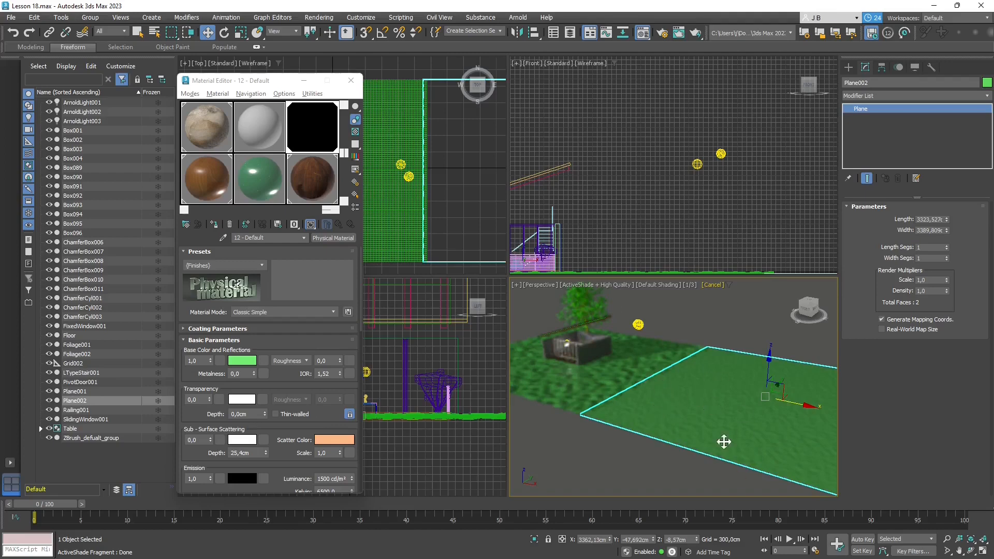
left_click(615, 367)
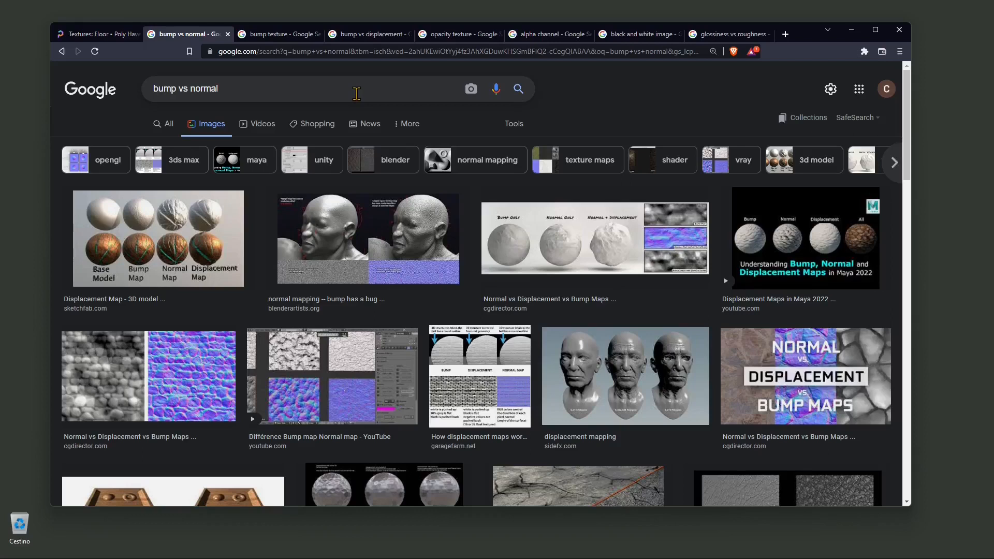
- Switch to the web browser and examine the "bump vs normal" image results comparing bump, normal and displacement maps
left_click(173, 88)
double_click(169, 89)
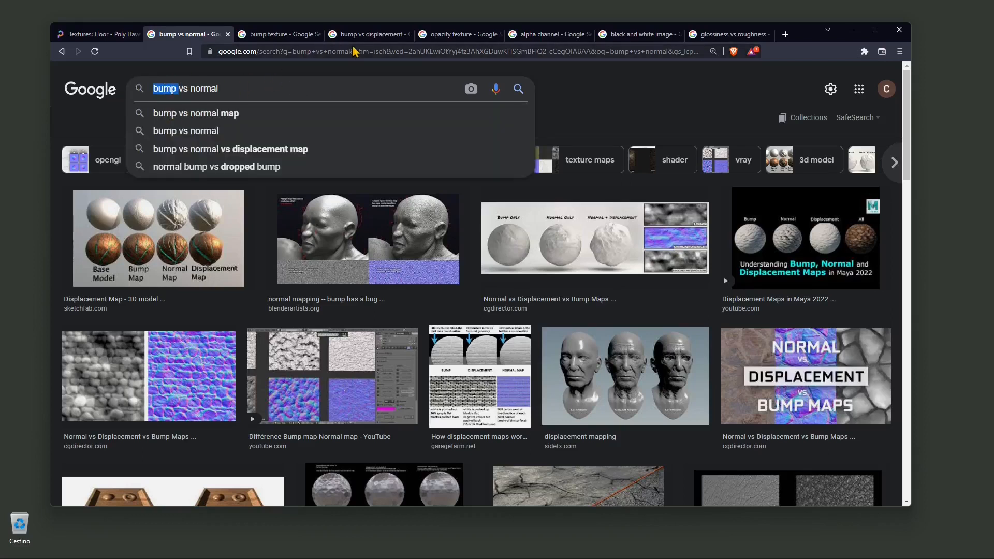
left_click(602, 109)
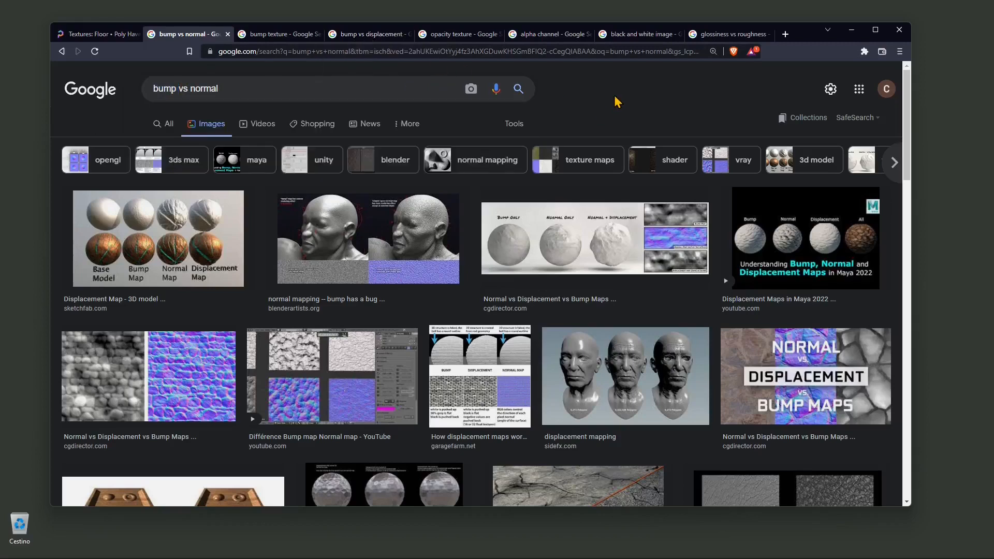
scroll(252, 305, "down", 1)
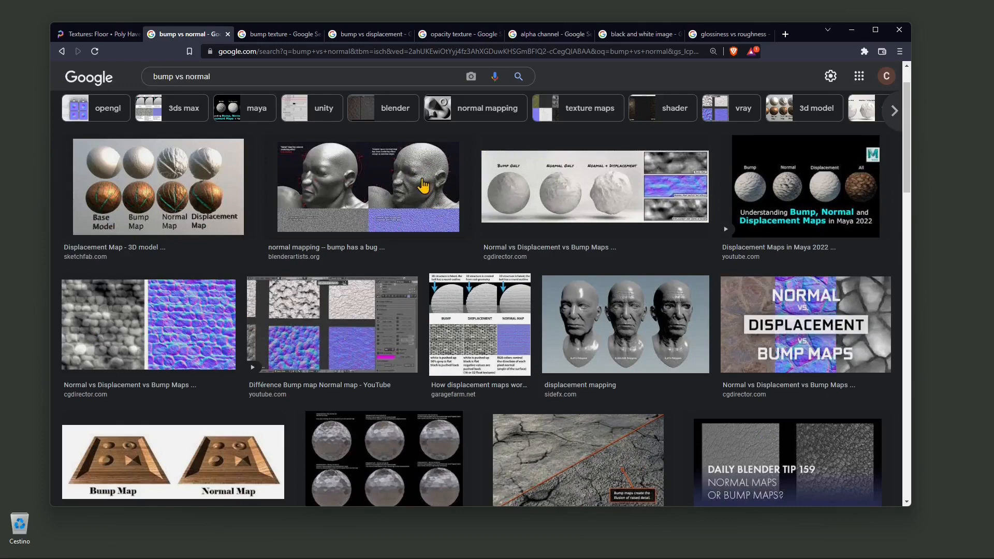
scroll(423, 185, "down", 1)
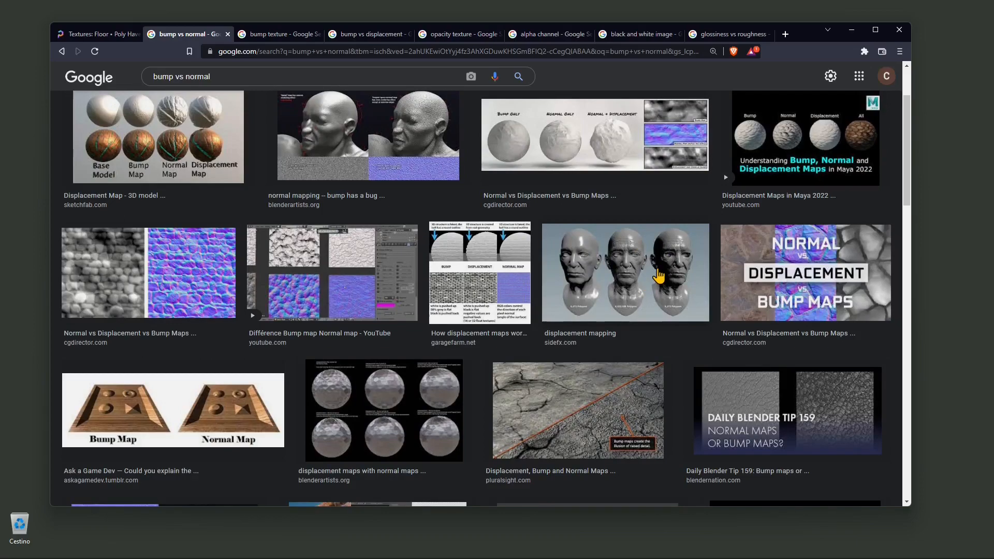
scroll(658, 276, "down", 6)
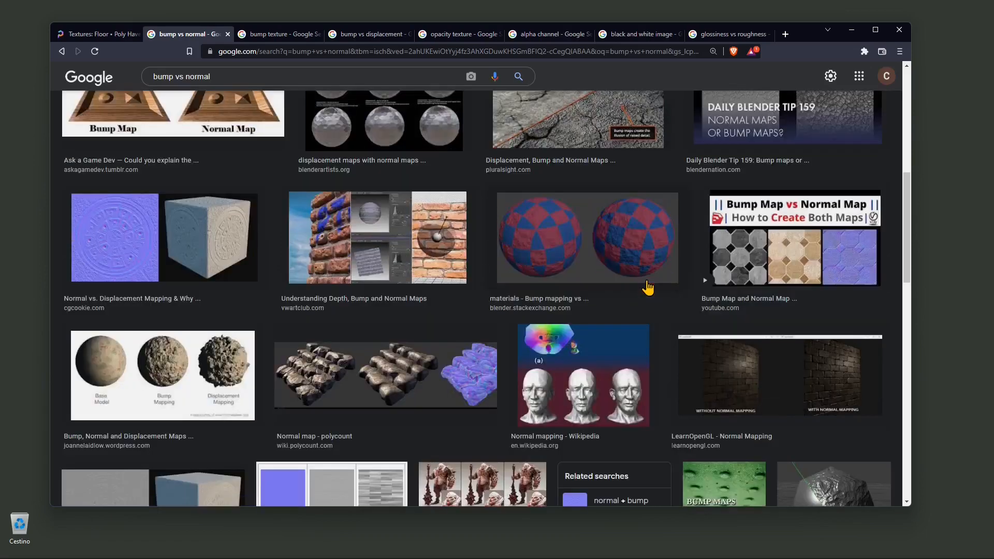
scroll(302, 310, "down", 1)
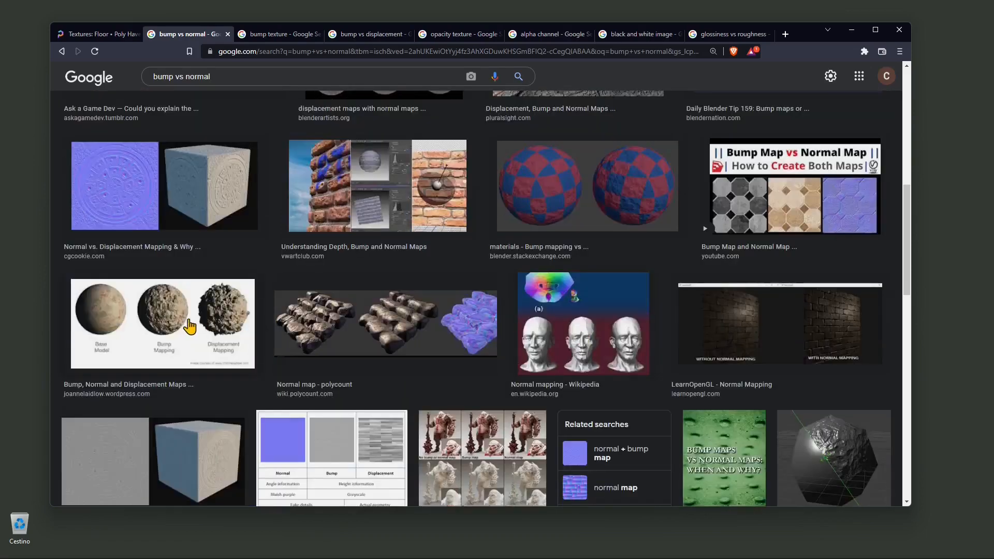
scroll(187, 326, "down", 1)
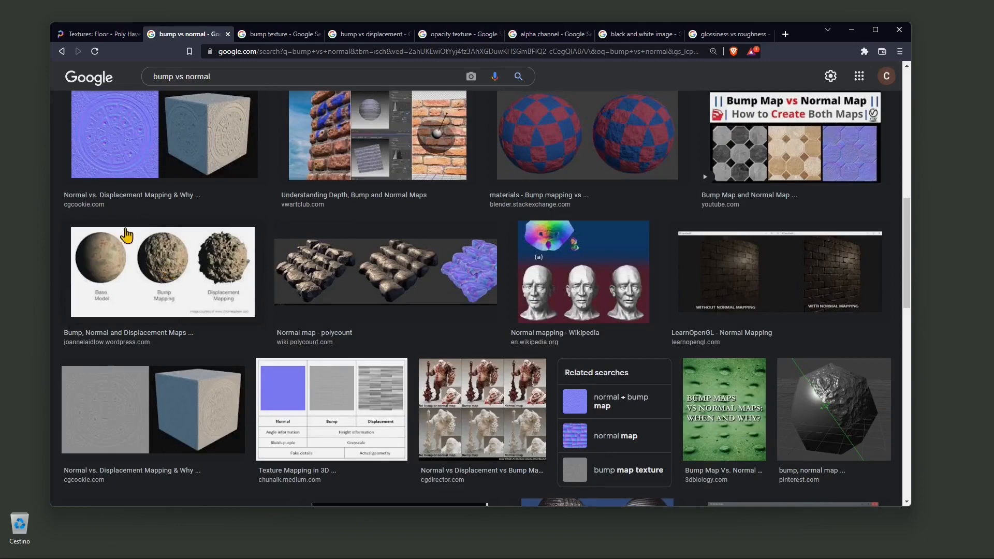
- View the "bump texture" image results to examine examples of grayscale bump maps
left_click(287, 43)
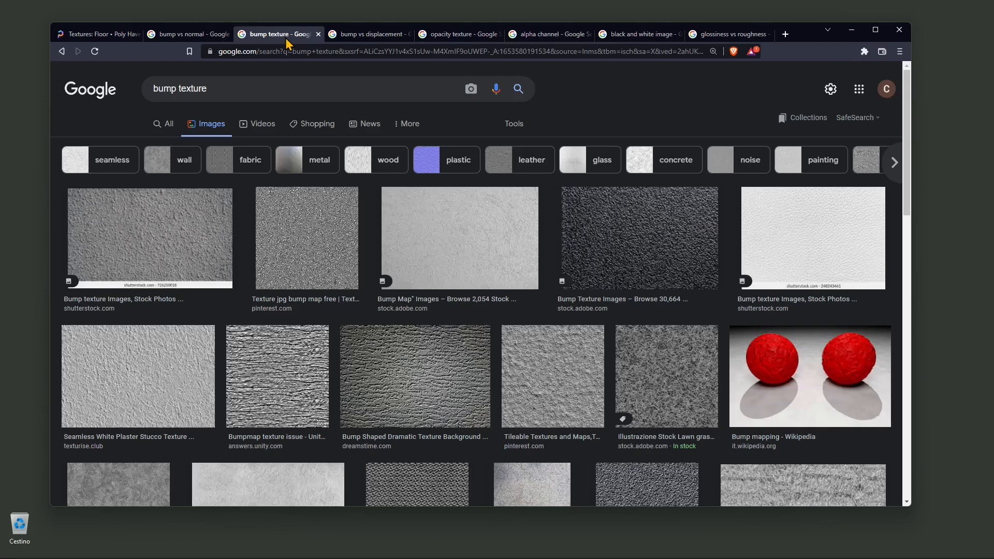
left_click(178, 96)
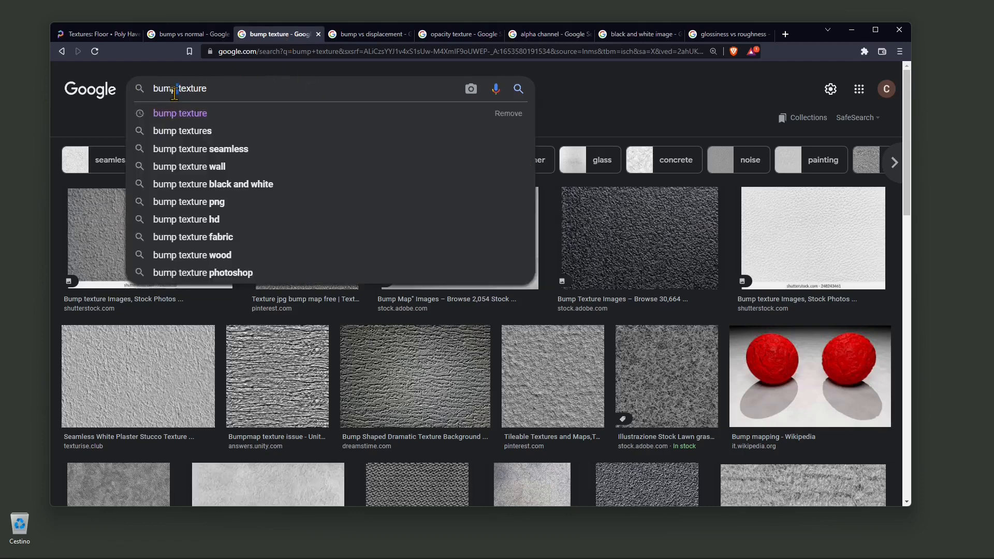
triple_click(166, 91)
left_click(231, 89)
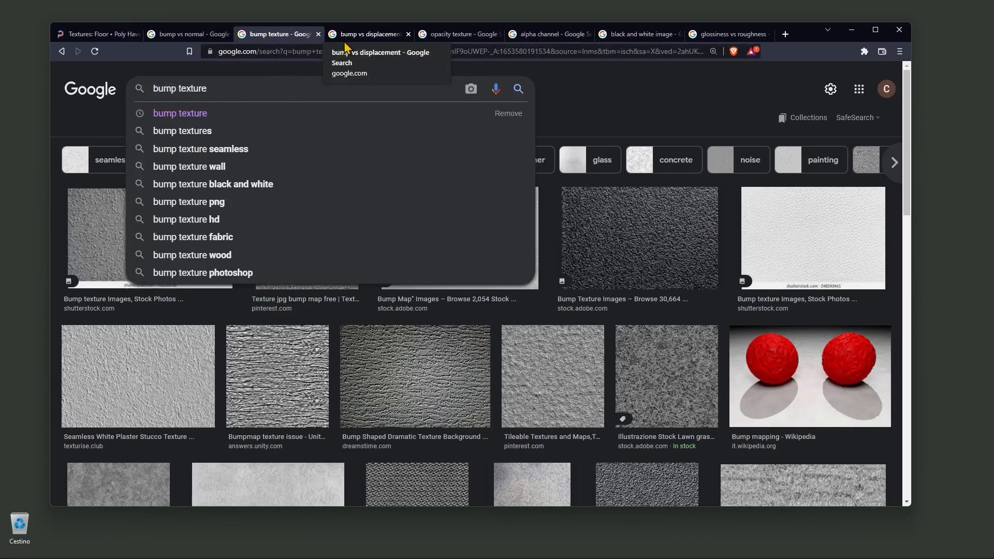
- Search the web images for "displacement texture" in place of "bump texture"
double_click(159, 89)
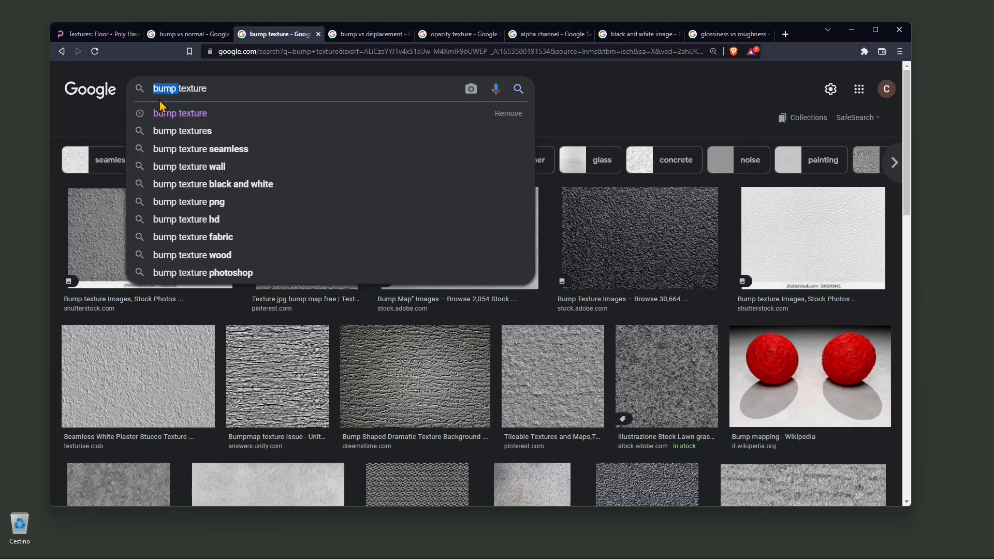
type("displa")
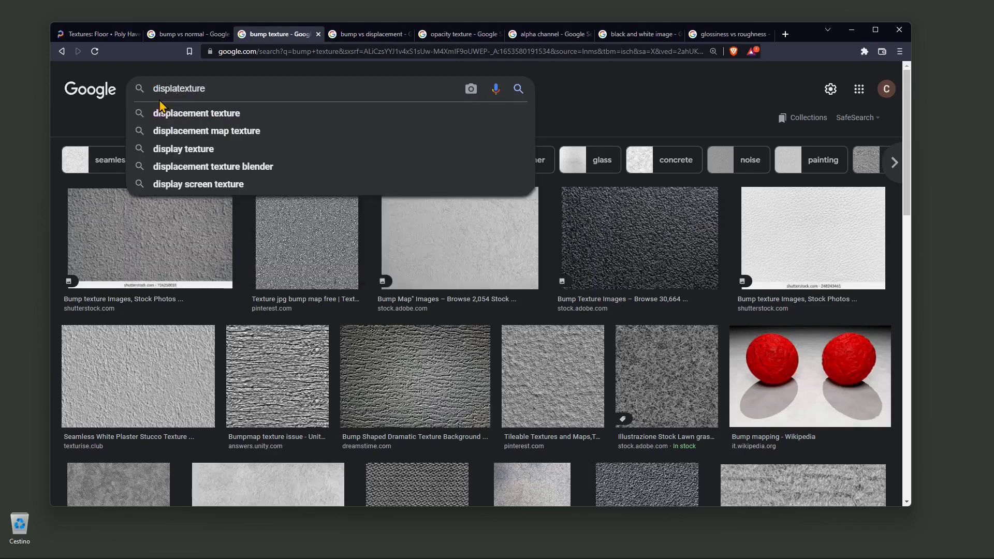
key("BackSpace")
type("c")
key("BackSpace")
type("acement")
key("Return")
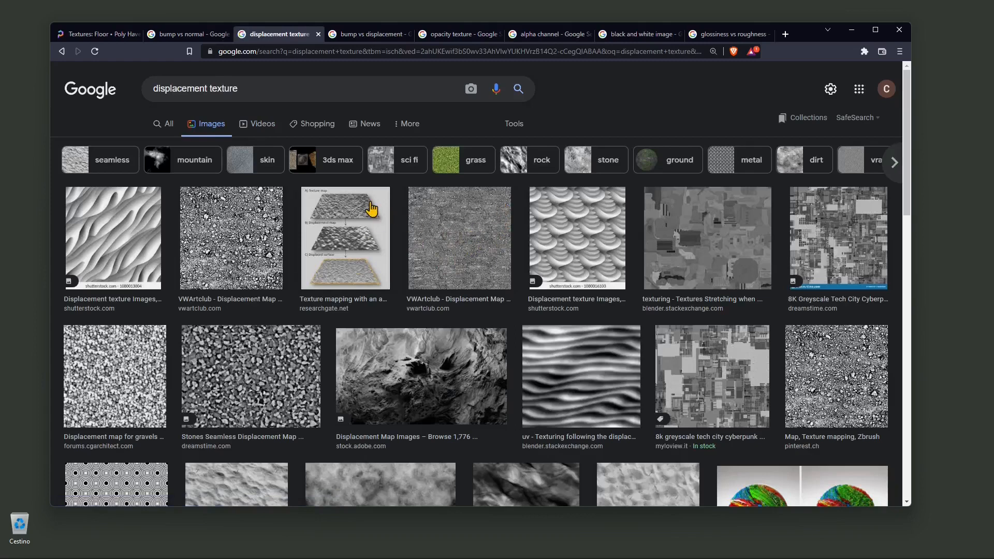
- View the "bump vs displacement" image results and examine the examples comparing bump-mapped and displacement-mapped surfaces
left_click(361, 35)
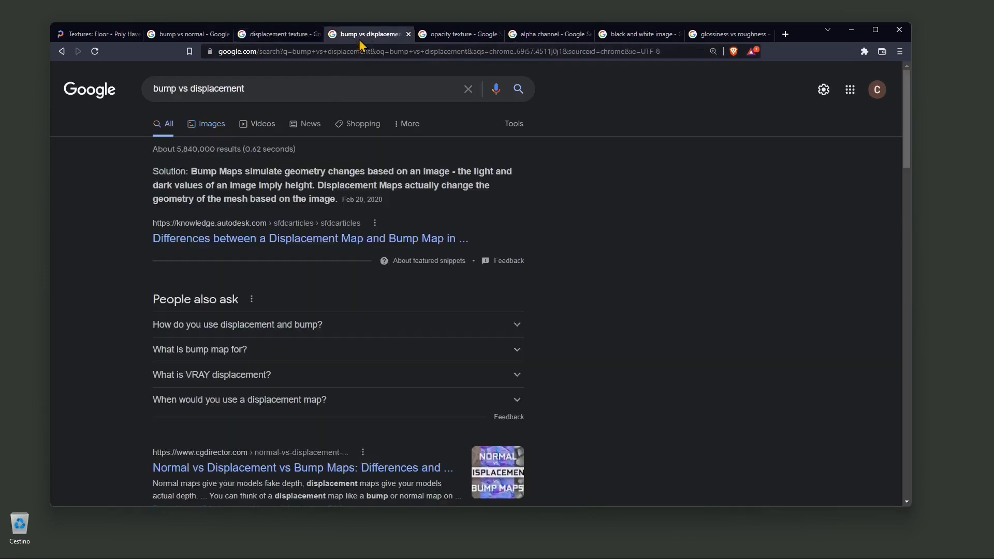
left_click(217, 127)
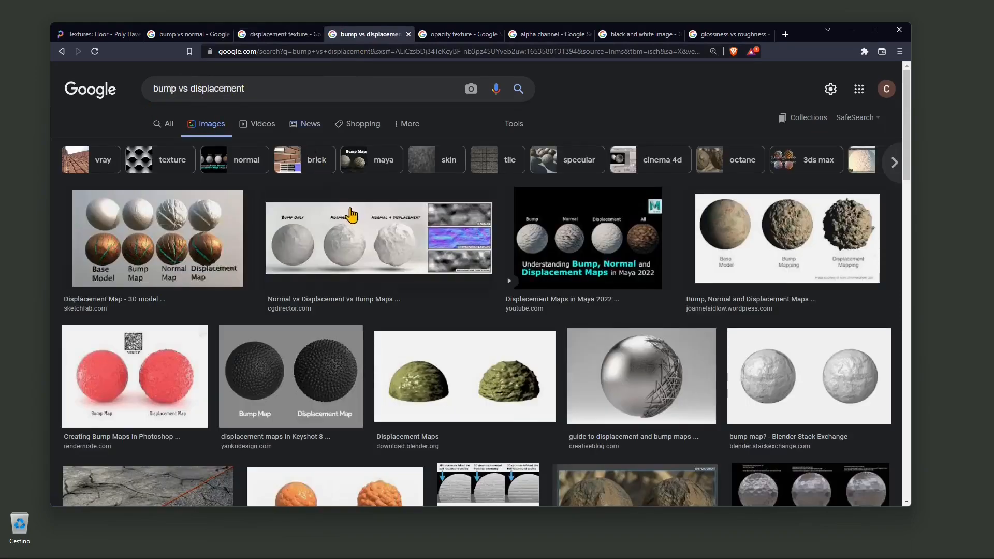
scroll(352, 216, "down", 1)
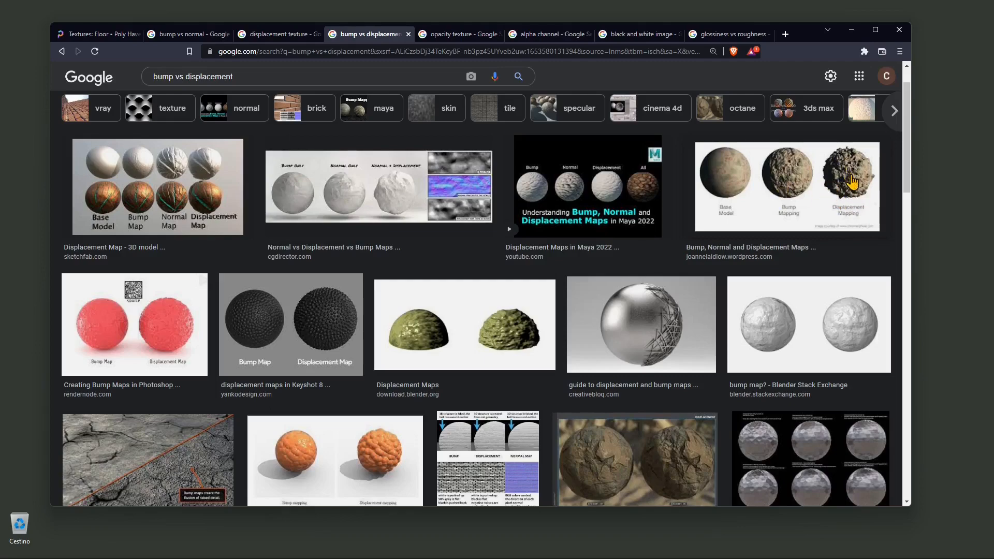
scroll(852, 180, "down", 1)
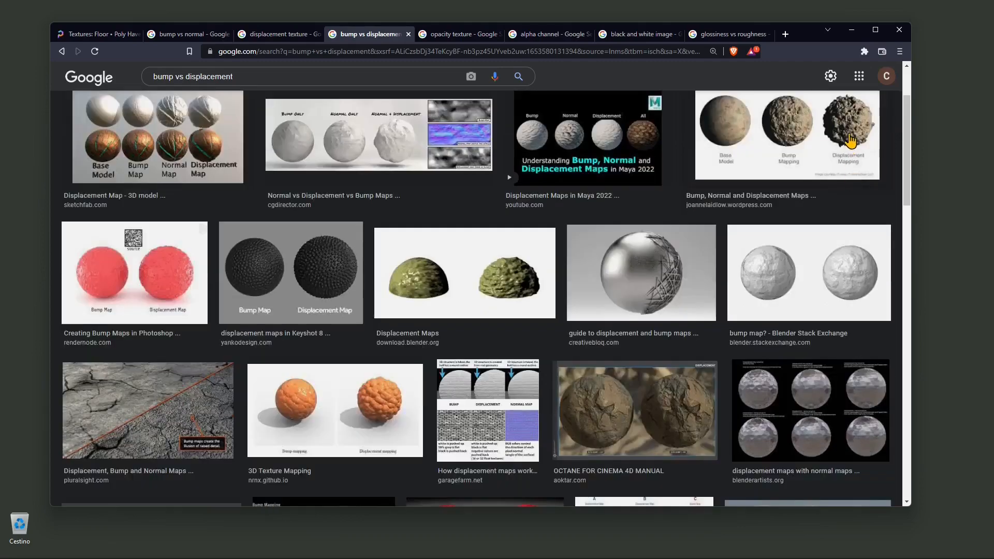
scroll(855, 171, "up", 2)
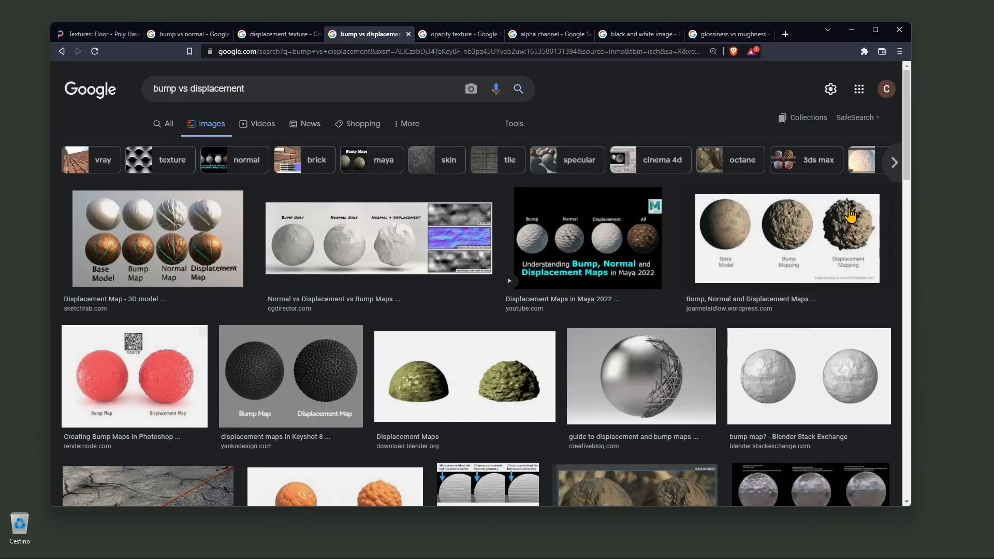
scroll(849, 218, "down", 1)
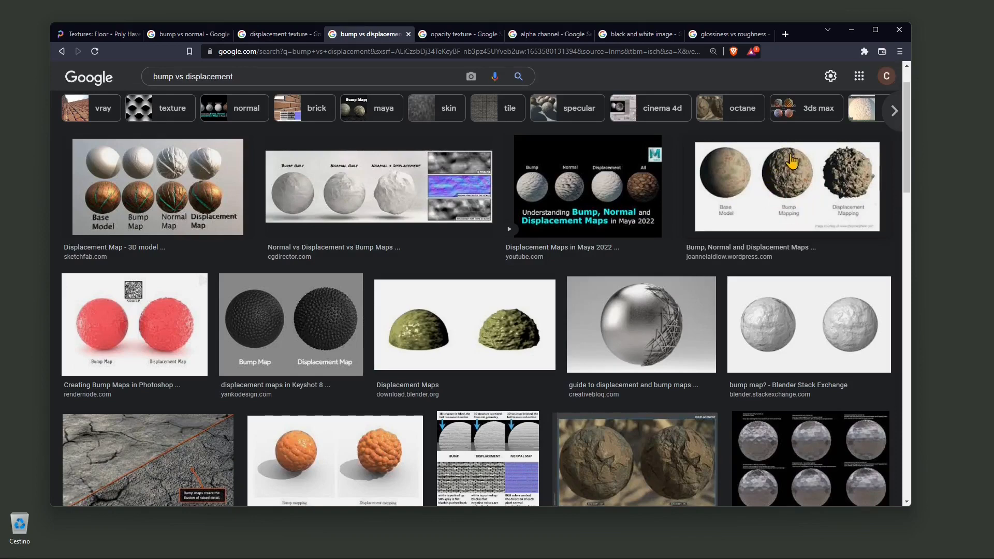
scroll(539, 310, "down", 3)
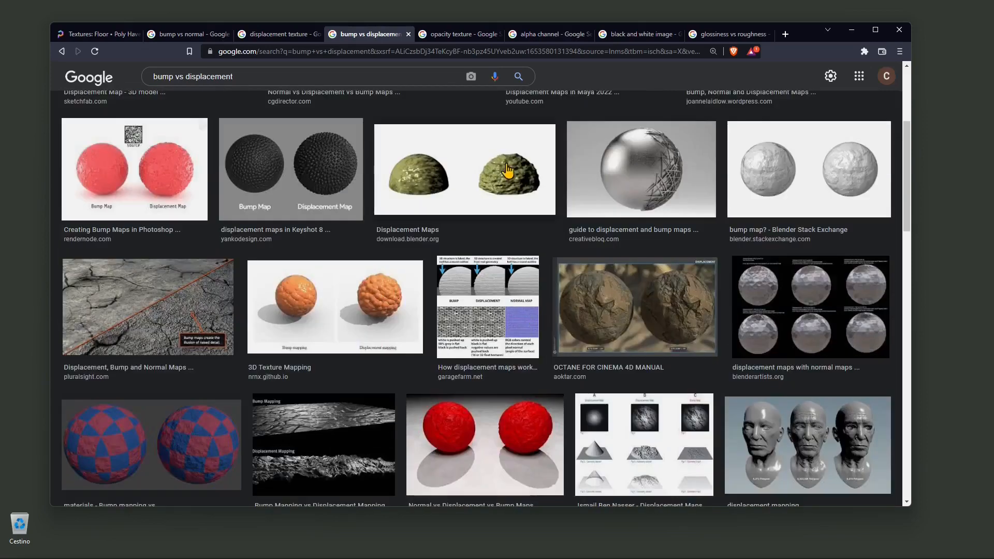
scroll(497, 171, "down", 1)
scroll(657, 209, "up", 5)
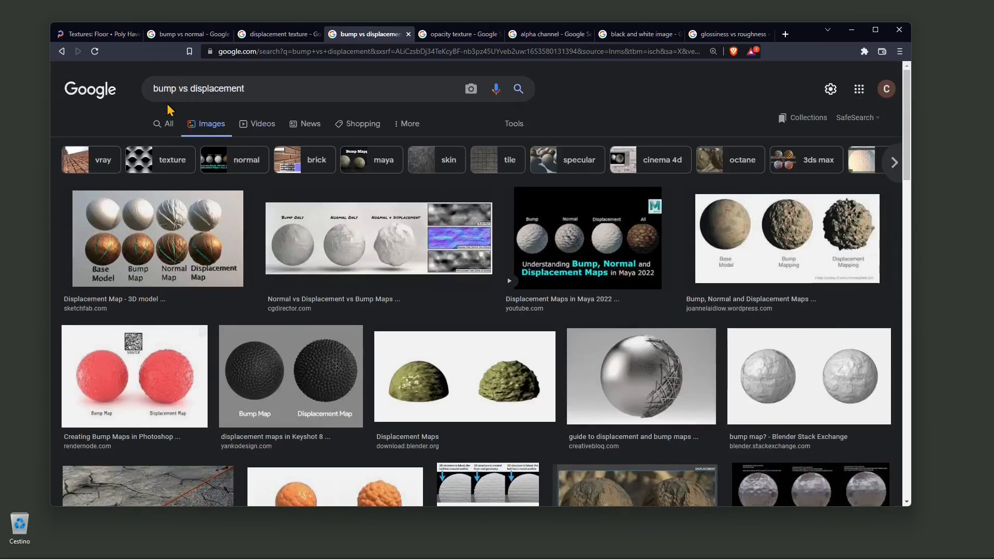
left_click(176, 89)
double_click(179, 89)
double_click(217, 88)
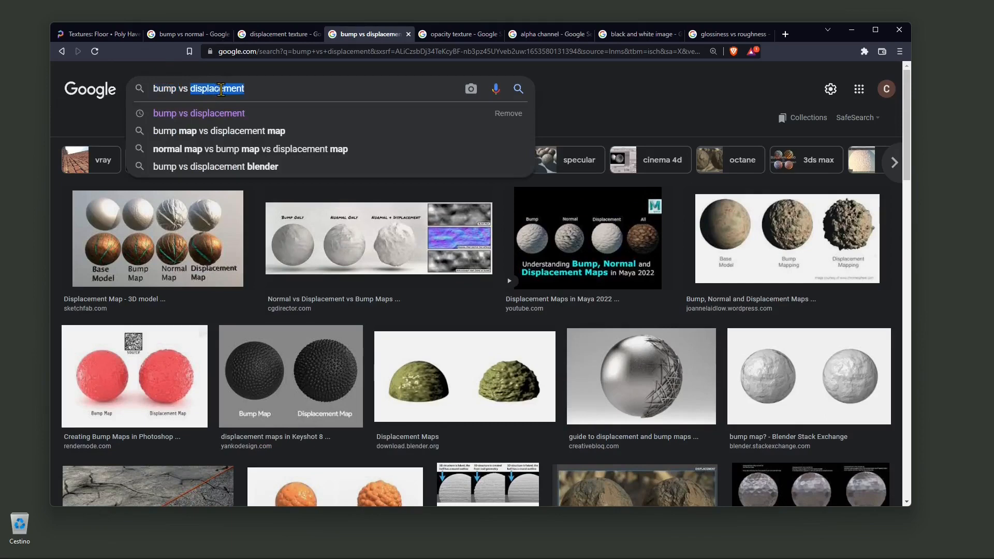
triple_click(220, 89)
left_click(614, 107)
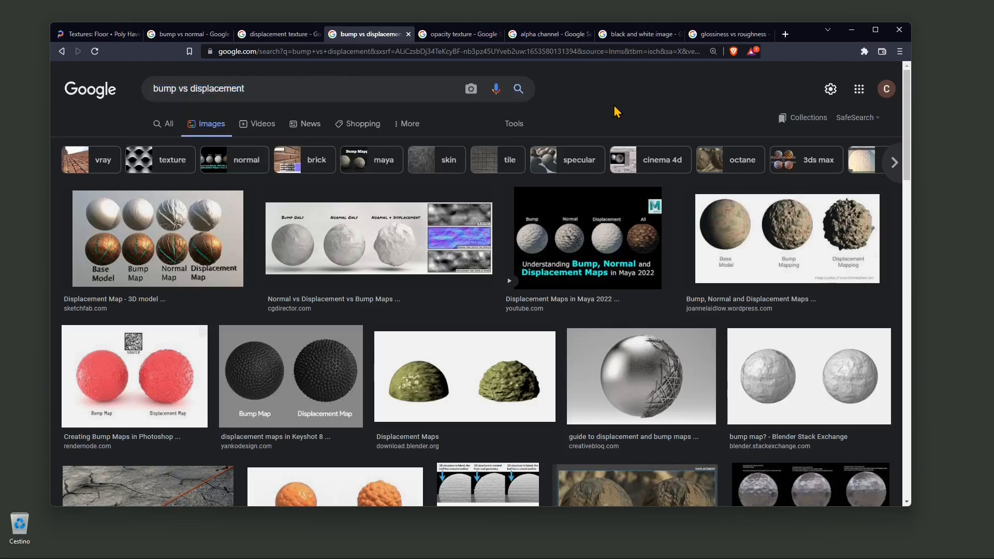
- View the "opacity texture" image results and examine the black-and-white opacity maps for perforated sheets, leaves and wire fences
left_click(448, 37)
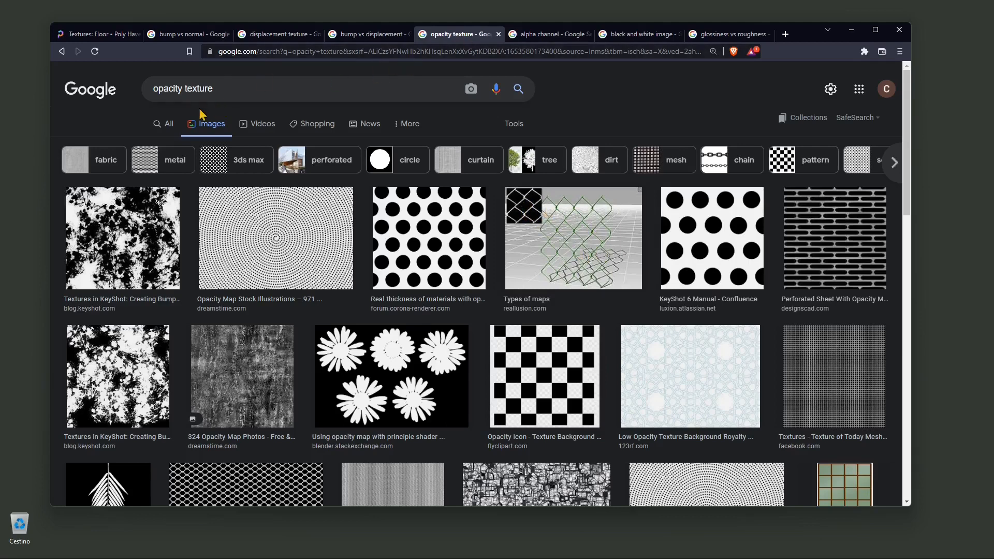
double_click(170, 89)
left_click(226, 89)
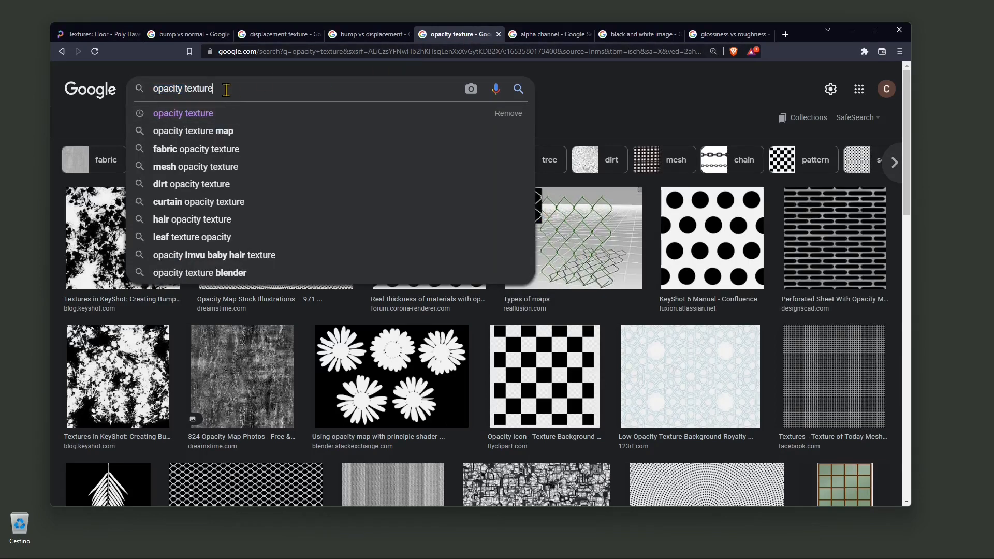
left_click(590, 91)
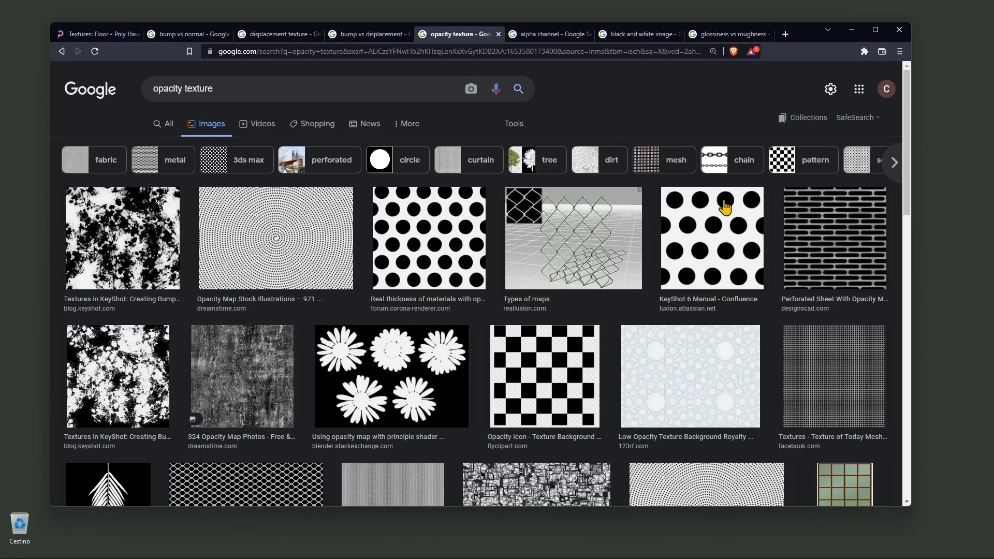
scroll(745, 270, "down", 5)
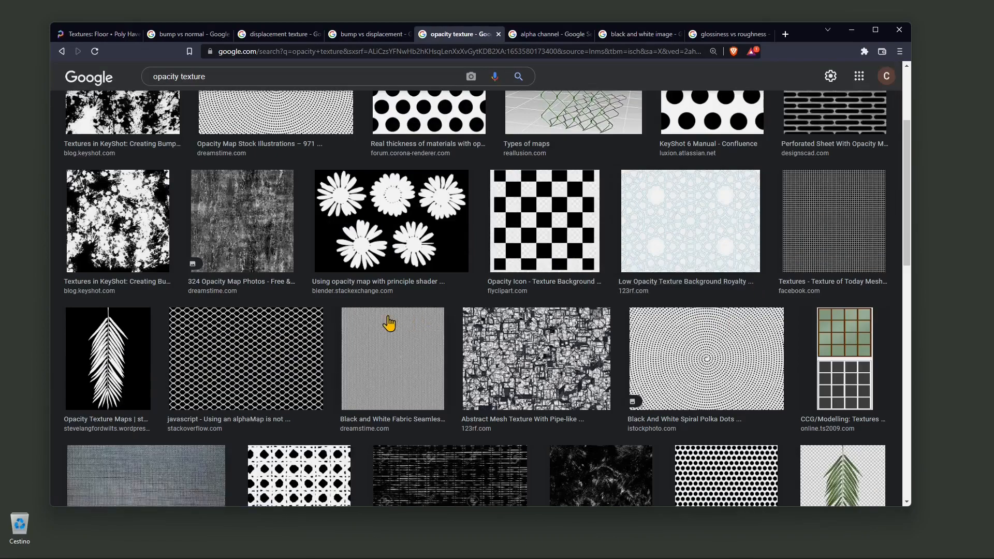
scroll(316, 338, "down", 2)
scroll(336, 279, "down", 2)
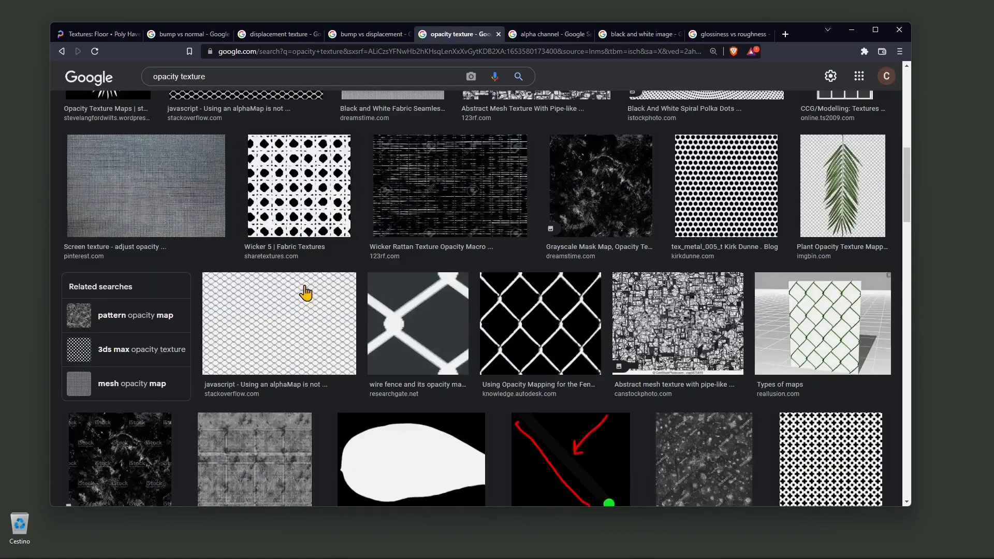